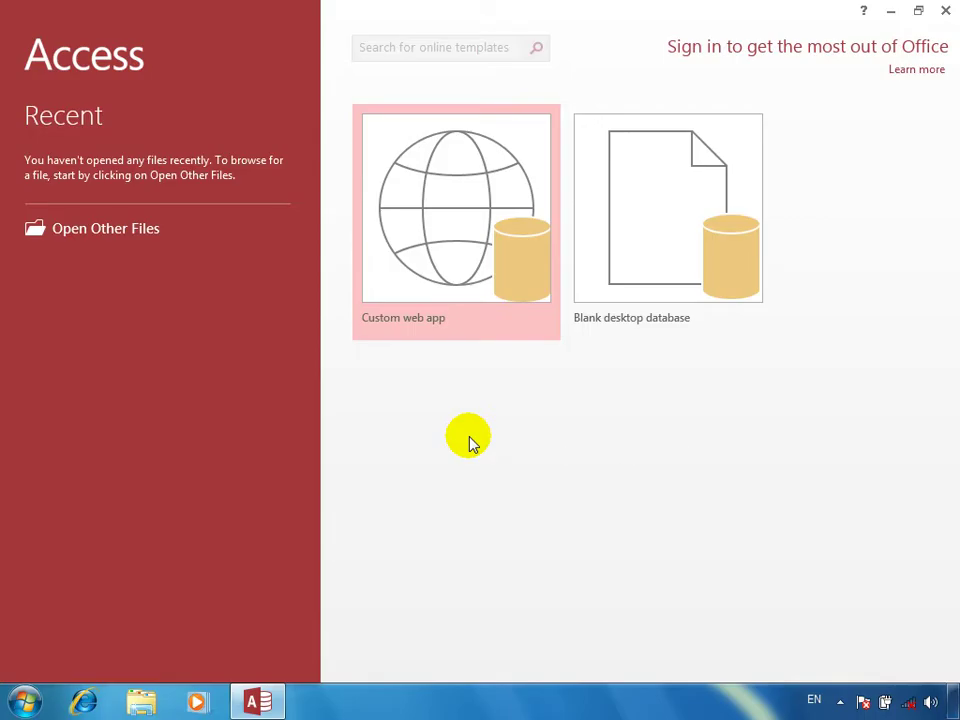
Step: Create a new blank desktop database, dismissing the privacy and Office welcome prompts
{"action": "left_click", "coordinate": [701, 226]}
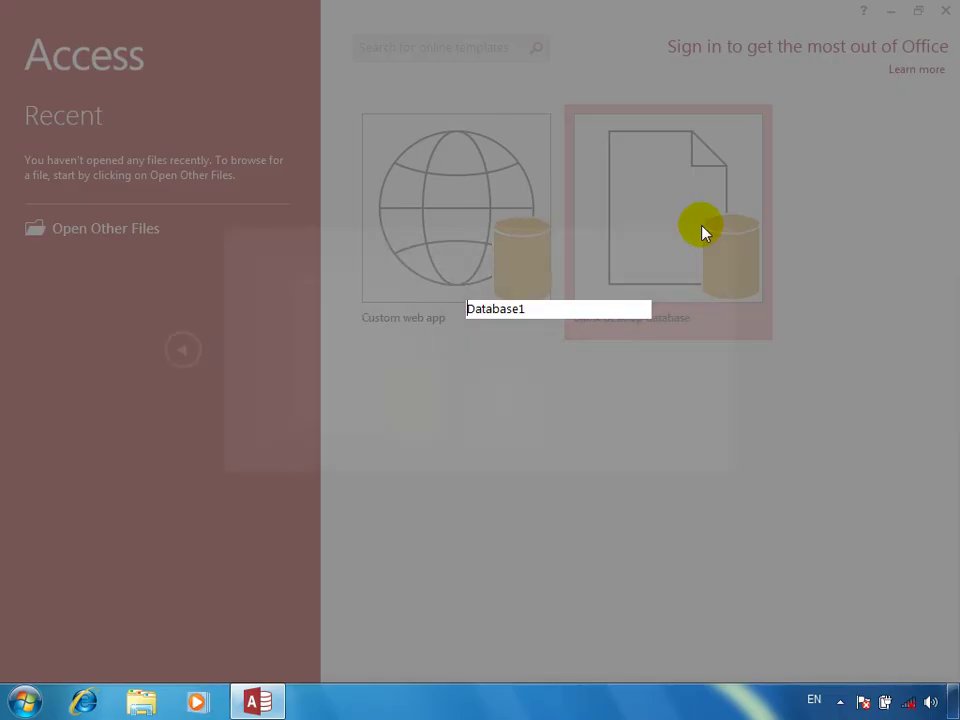
{"action": "left_click", "coordinate": [331, 360]}
{"action": "left_click", "coordinate": [662, 540]}
{"action": "left_click", "coordinate": [521, 422]}
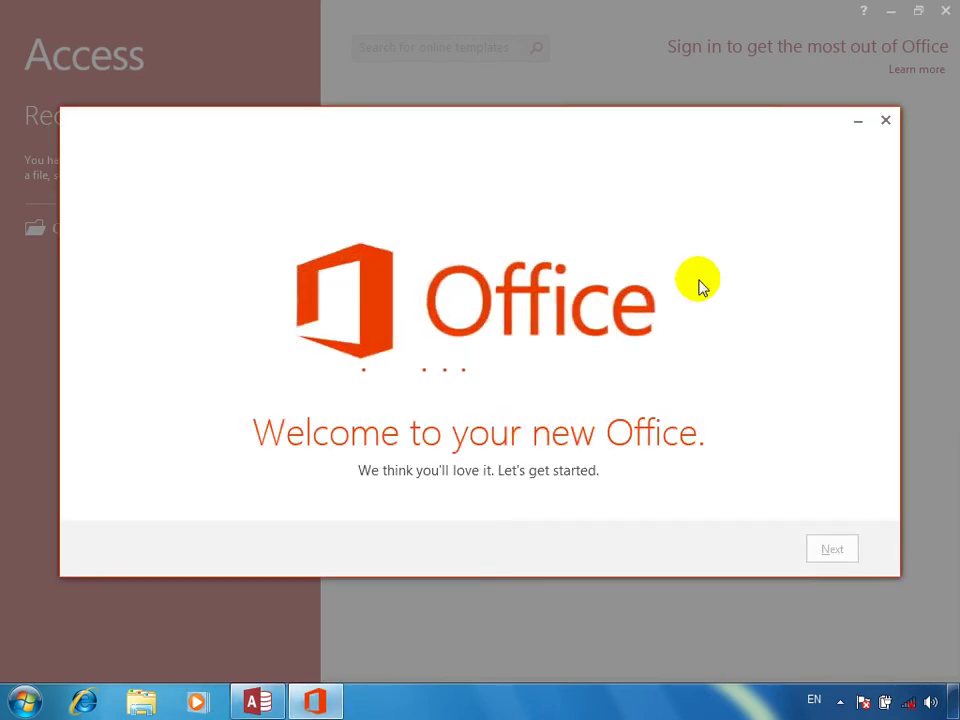
{"action": "left_click", "coordinate": [884, 121]}
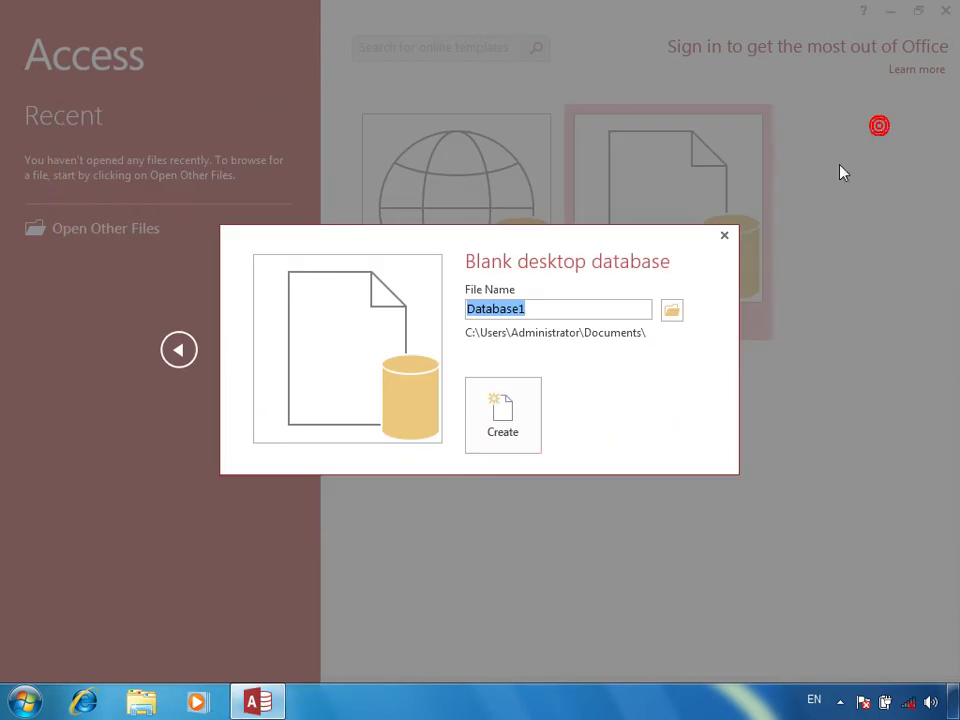
{"action": "left_click", "coordinate": [503, 438]}
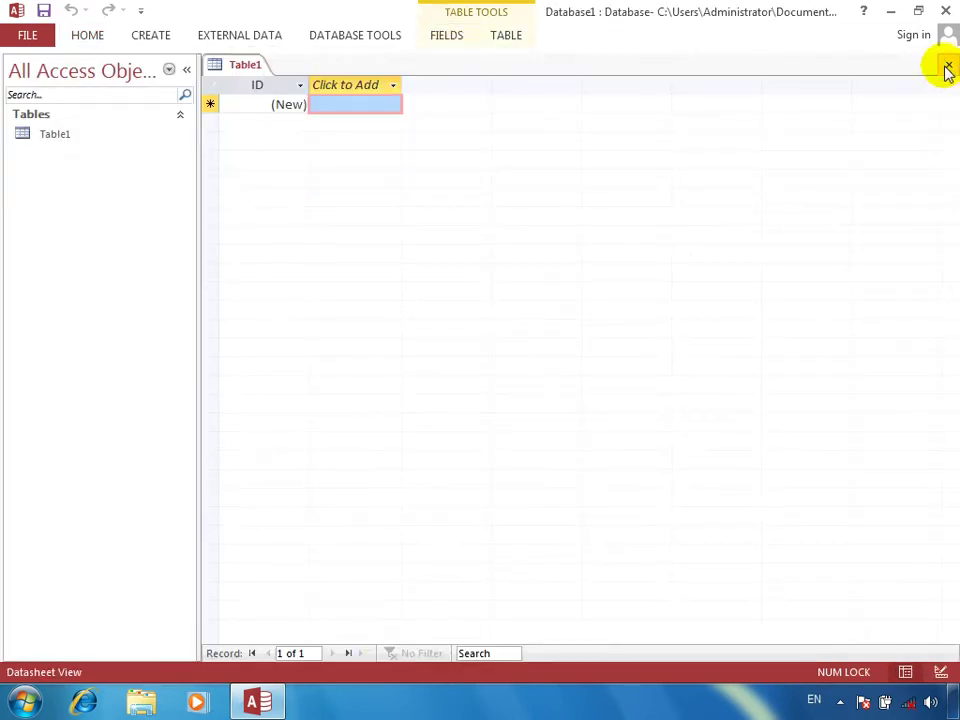
Step: Close the default Table1, pin the ribbon open, and start a new table in Design view
{"action": "left_click", "coordinate": [948, 64]}
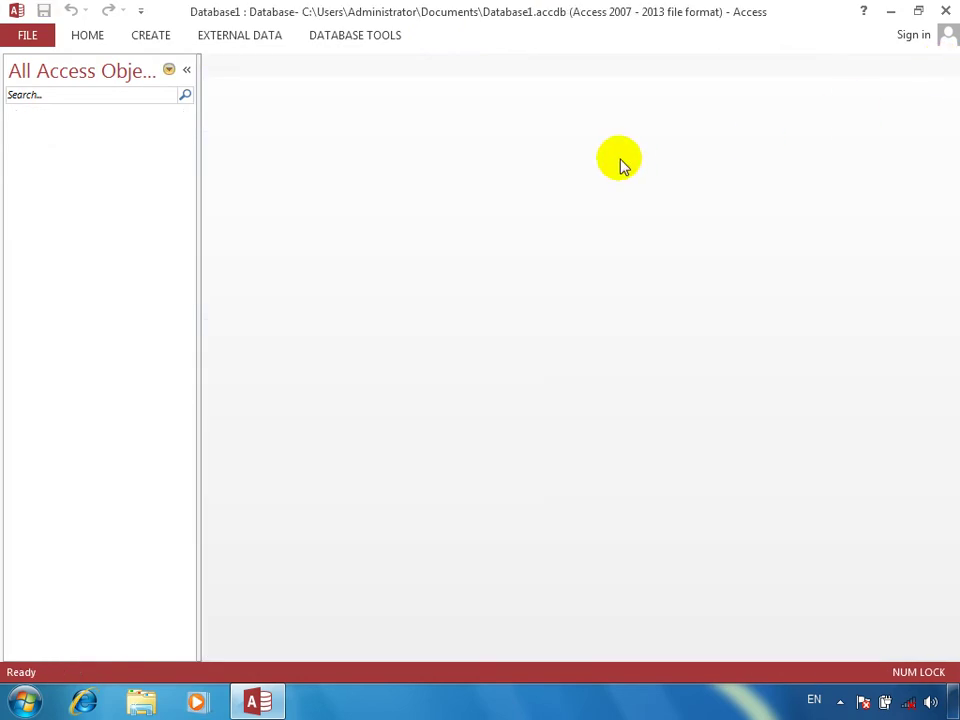
{"action": "left_click", "coordinate": [167, 38]}
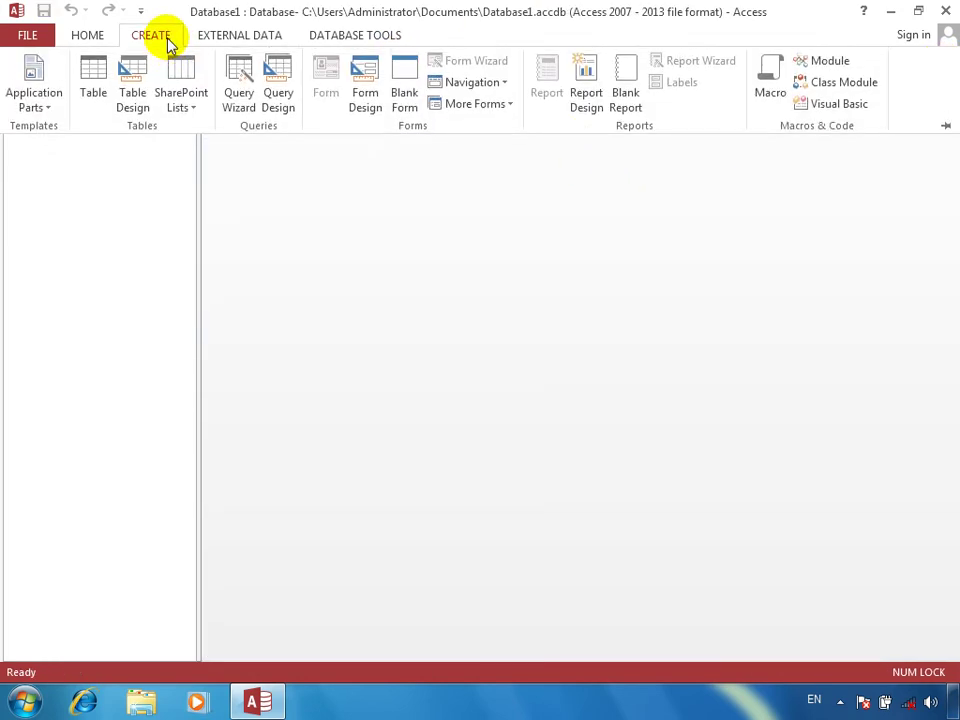
{"action": "left_click", "coordinate": [946, 128]}
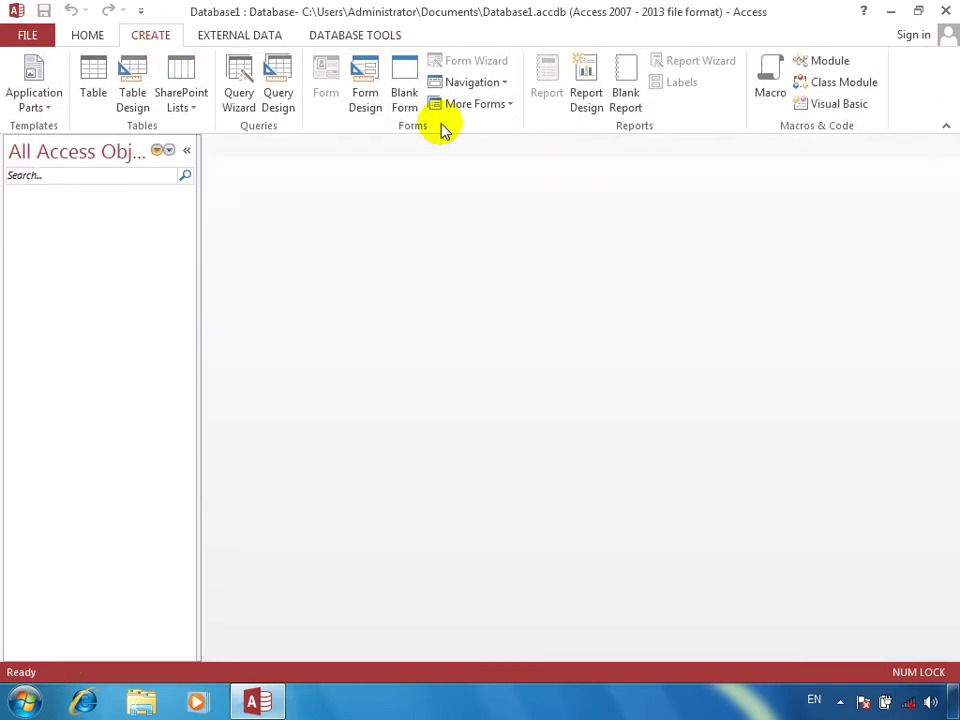
{"action": "left_click", "coordinate": [124, 67]}
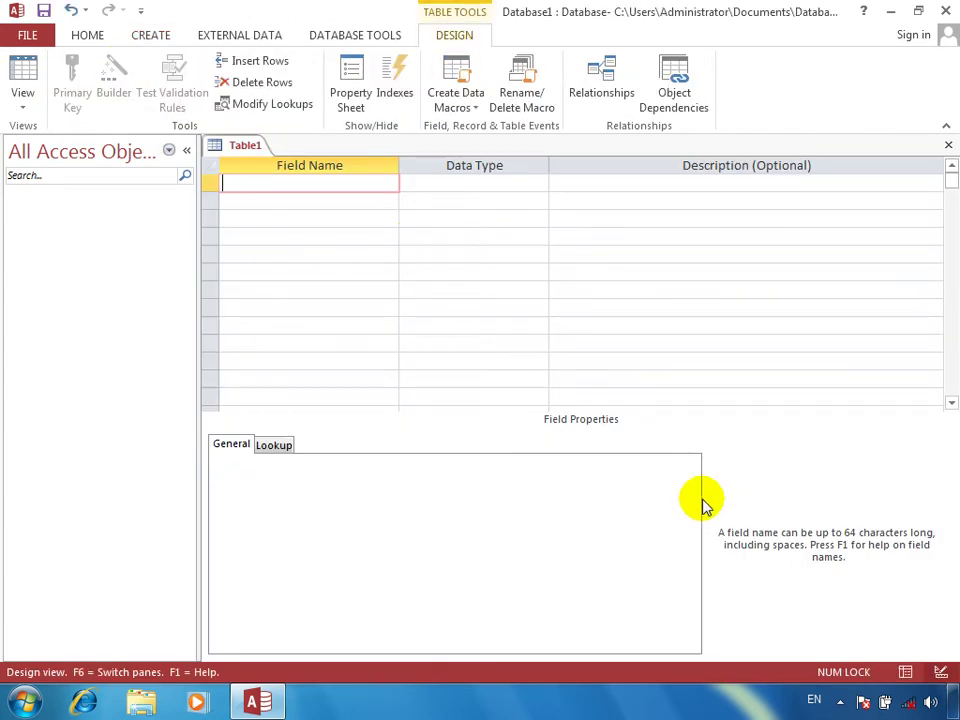
Step: In capitals, add SIMNO as a Number field, then CUSTOMERNAM, F/NAME and ADDRESS as text fields
{"action": "key", "text": "Caps_Lock"}
{"action": "type", "text": "SIMNO"}
{"action": "key", "text": "Tab"}
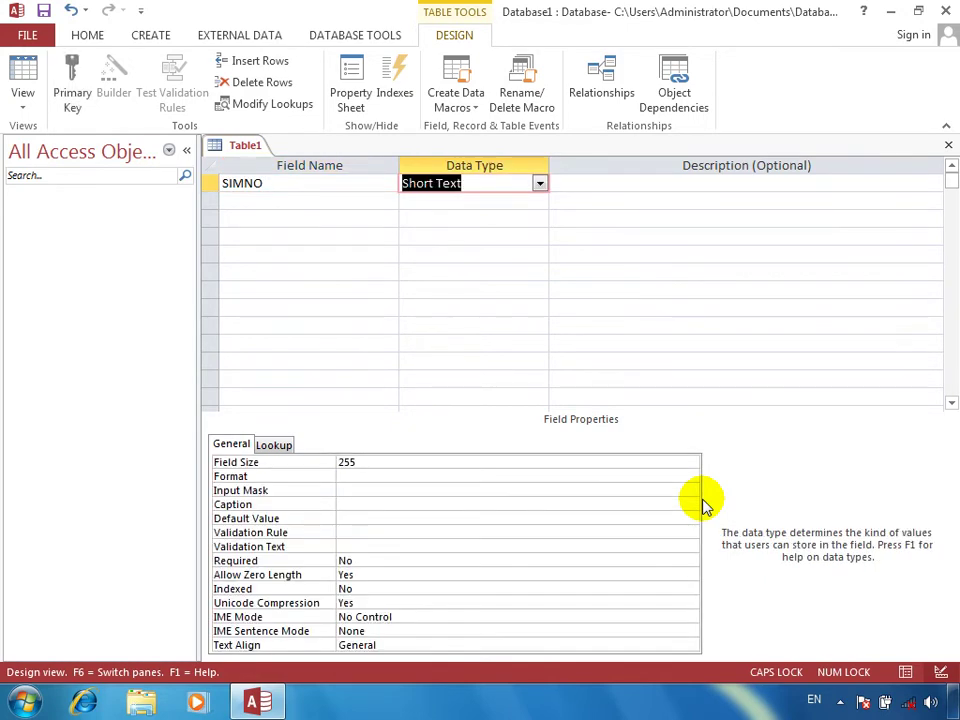
{"action": "type", "text": "Number"}
{"action": "key", "text": "Tab"}
{"action": "key", "text": "Tab"}
{"action": "type", "text": "CUSTOMERNAM"}
{"action": "key", "text": "Tab"}
{"action": "key", "text": "Tab"}
{"action": "key", "text": "Tab"}
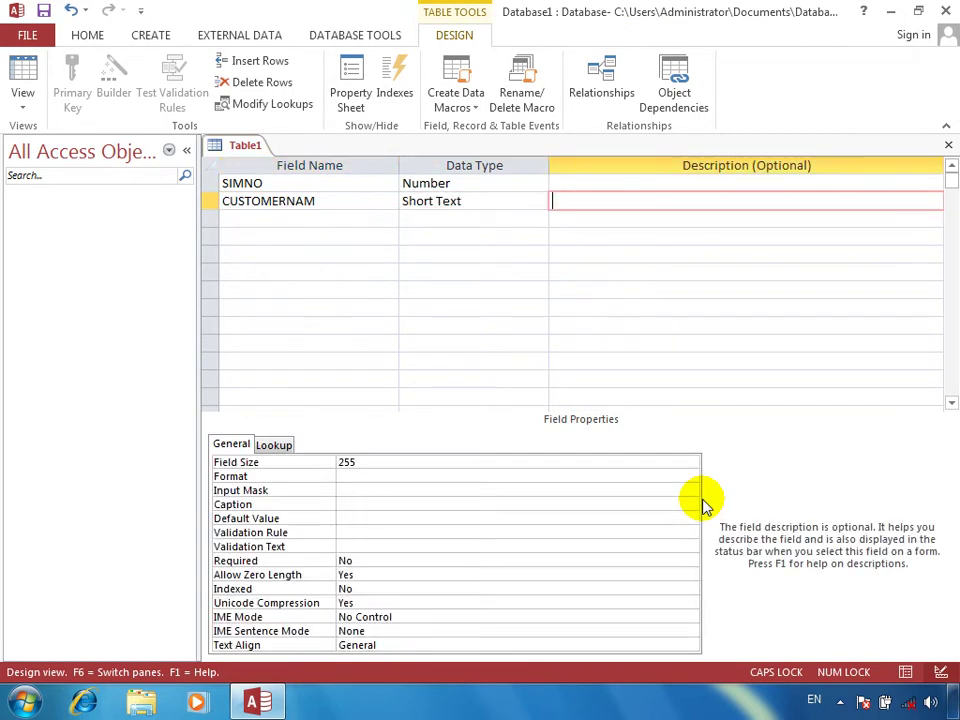
{"action": "type", "text": "F/NAM"}
{"action": "key", "text": "Tab"}
{"action": "key", "text": "Tab"}
{"action": "key", "text": "Tab"}
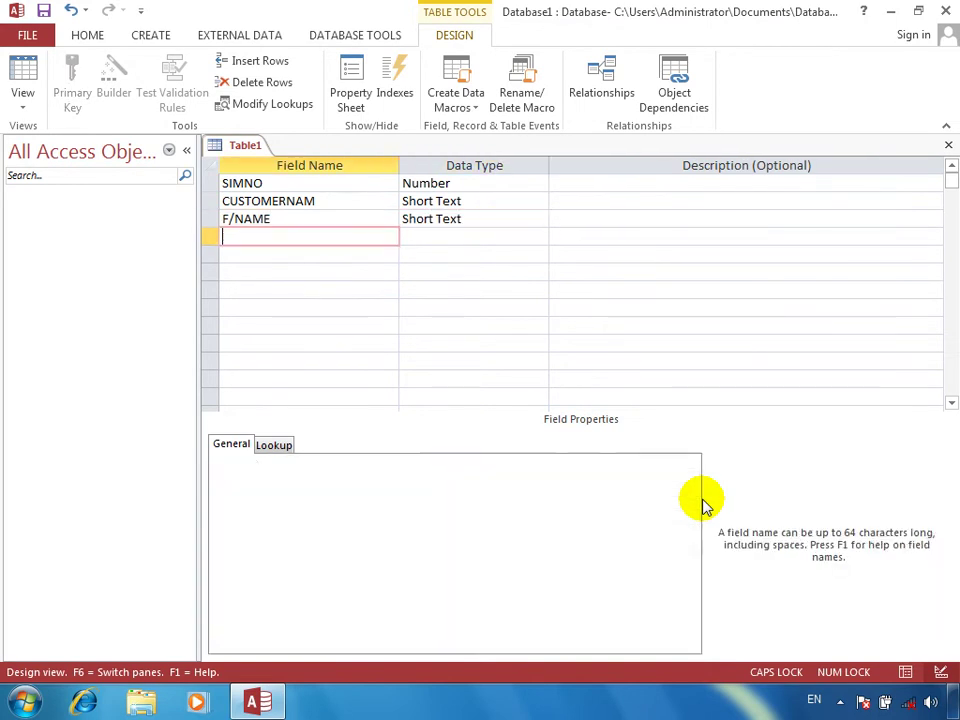
{"action": "type", "text": "ADDRESS"}
{"action": "key", "text": "Tab"}
{"action": "key", "text": "Tab"}
{"action": "key", "text": "Tab"}
Step: Add PIC as an Attachment field and keep REF as a text field
{"action": "type", "text": "PIC"}
{"action": "key", "text": "Tab"}
{"action": "type", "text": "O"}
{"action": "key", "text": "BackSpace"}
{"action": "key", "text": "BackSpace"}
{"action": "type", "text": "AT"}
{"action": "key", "text": "Tab"}
{"action": "key", "text": "Tab"}
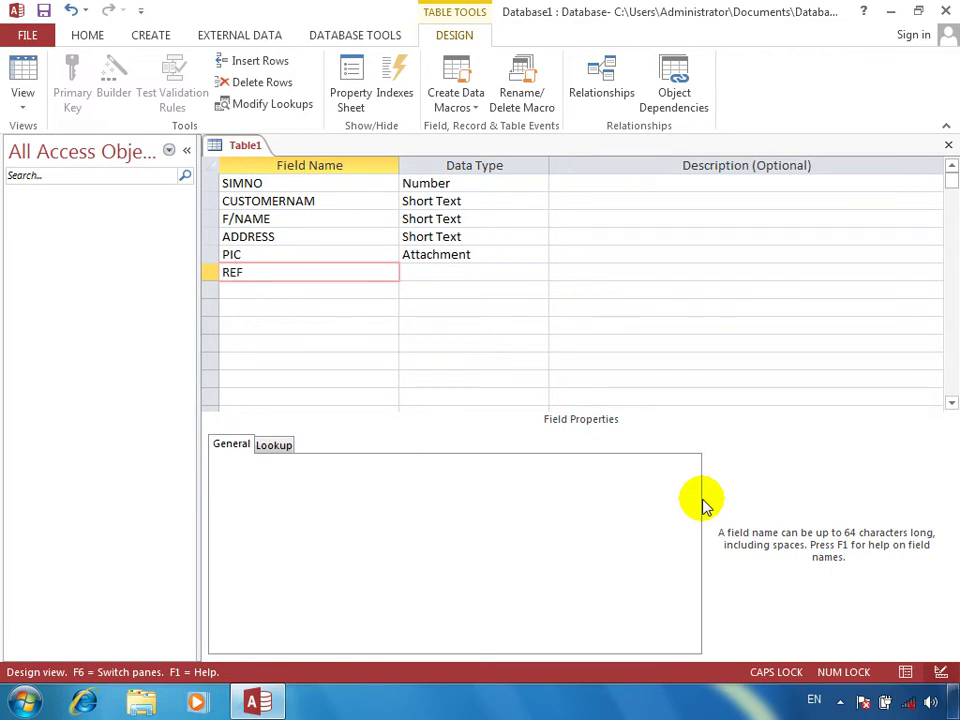
{"action": "key", "text": "Tab"}
{"action": "key", "text": "Tab"}
{"action": "key", "text": "Tab"}
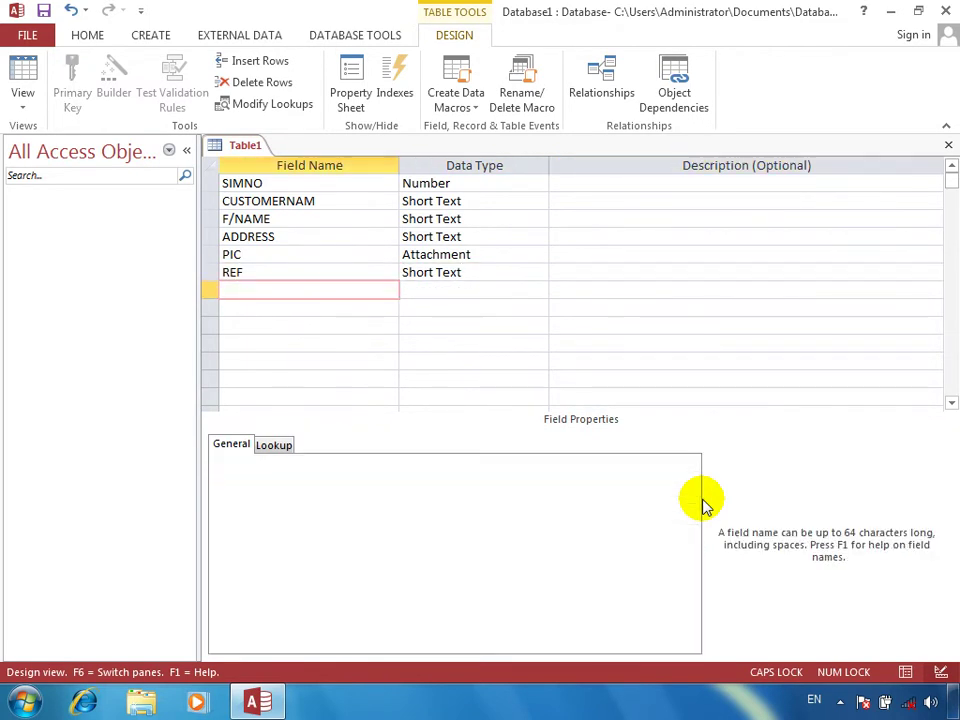
Step: Close and save the new table design, starting to type the name CUS
{"action": "key", "text": "ctrl+w"}
{"action": "key", "text": "Return"}
{"action": "type", "text": "CUSTOME"}
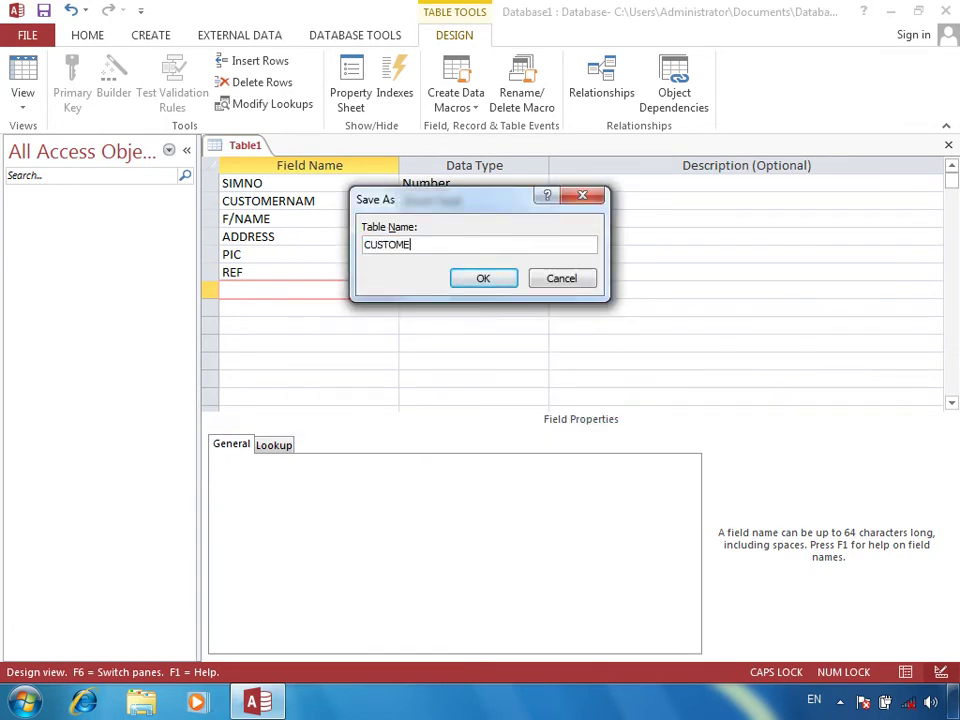
Step: Save the table as CUSTOMERE without an automatic key, then make SIMNO its primary key and save
{"action": "key", "text": "Return"}
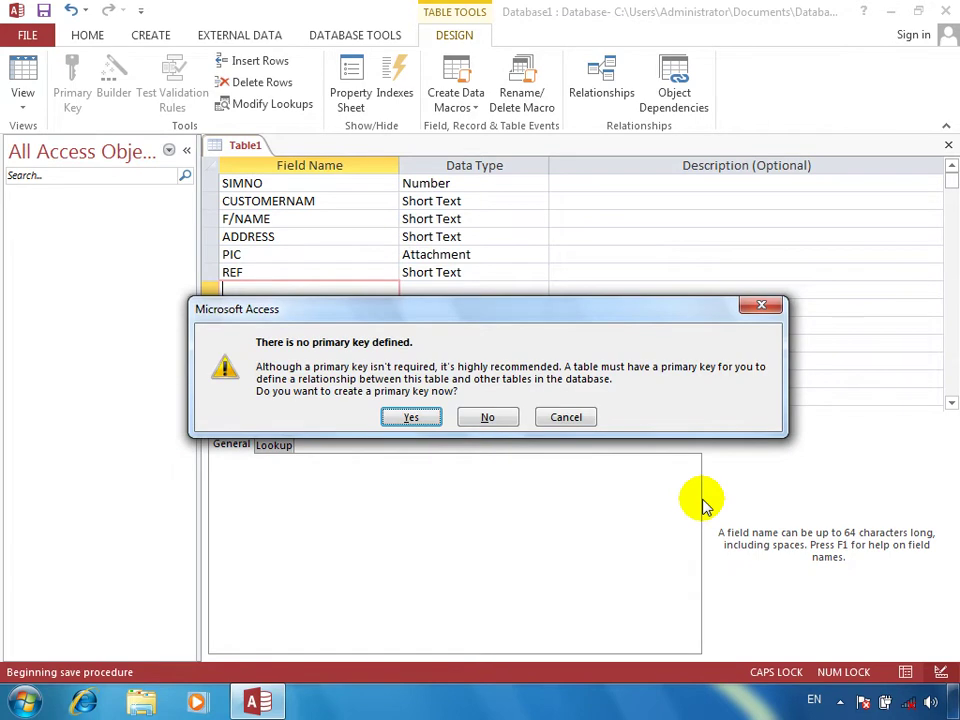
{"action": "left_click", "coordinate": [482, 418]}
{"action": "double_click", "coordinate": [90, 215]}
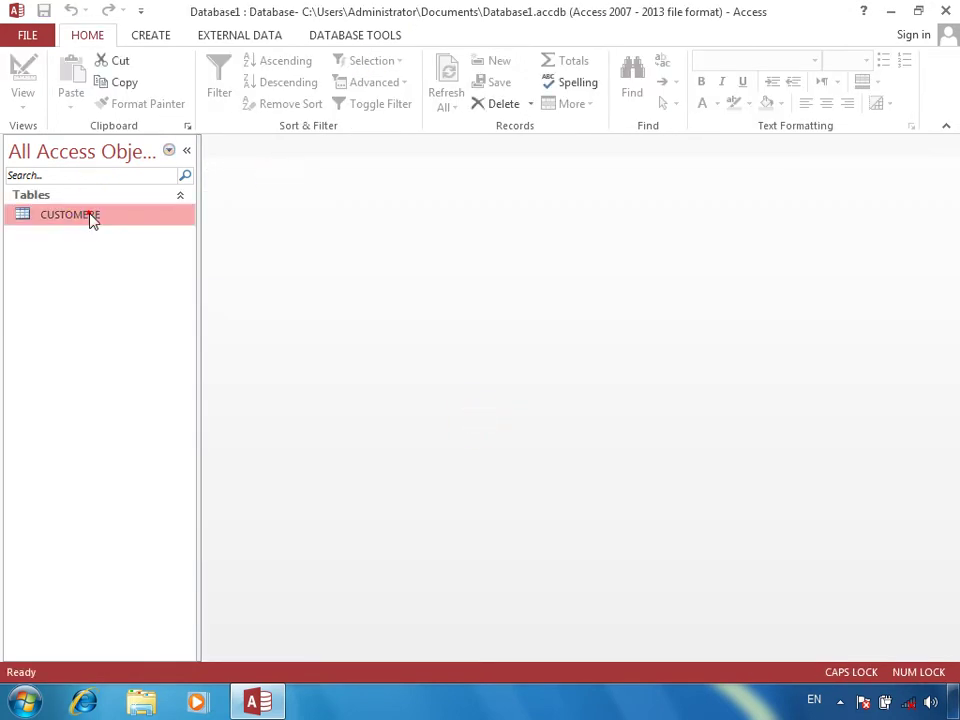
{"action": "left_click", "coordinate": [22, 72]}
{"action": "left_click", "coordinate": [281, 186]}
{"action": "left_click", "coordinate": [76, 80]}
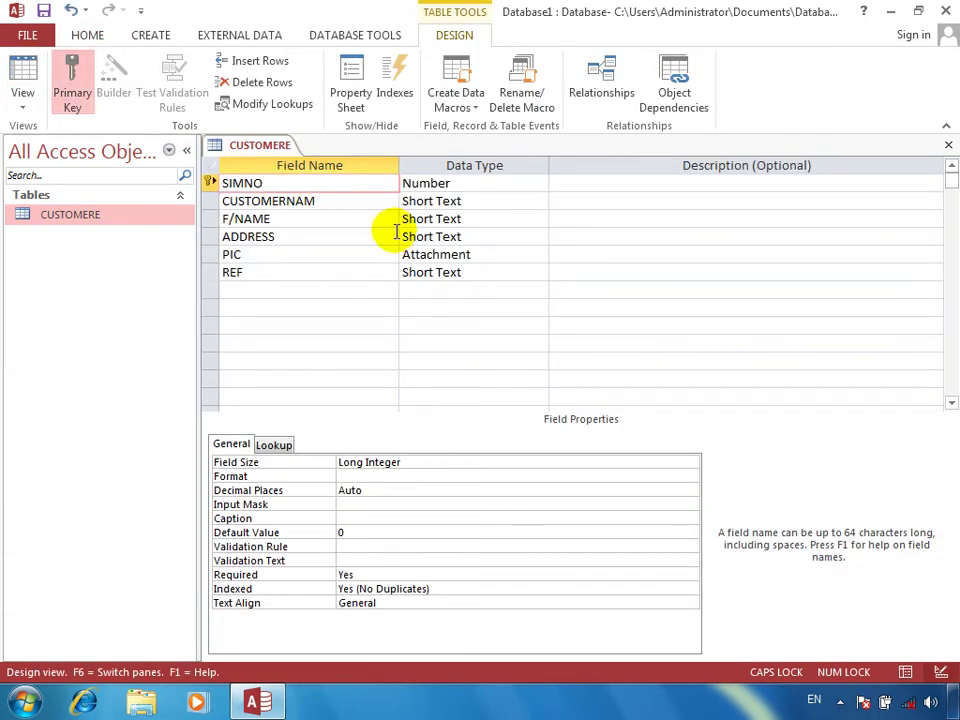
{"action": "left_click", "coordinate": [948, 145]}
{"action": "key", "text": "Return"}
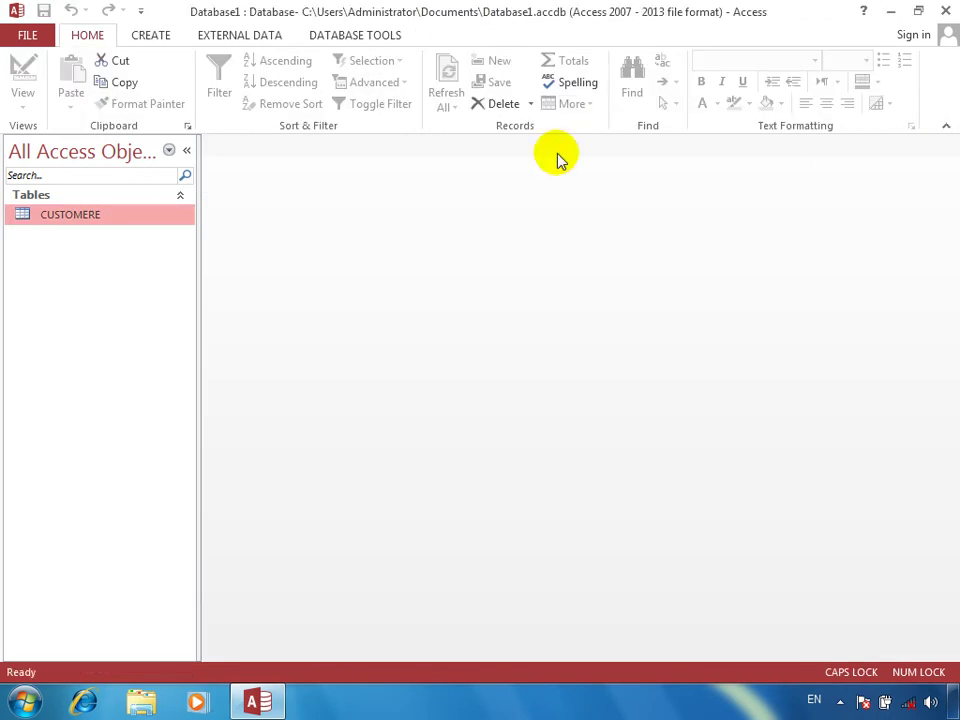
Step: Start another table design with SIMNO as Number and IDATE as Date/Time
{"action": "left_click", "coordinate": [167, 36]}
{"action": "left_click", "coordinate": [131, 90]}
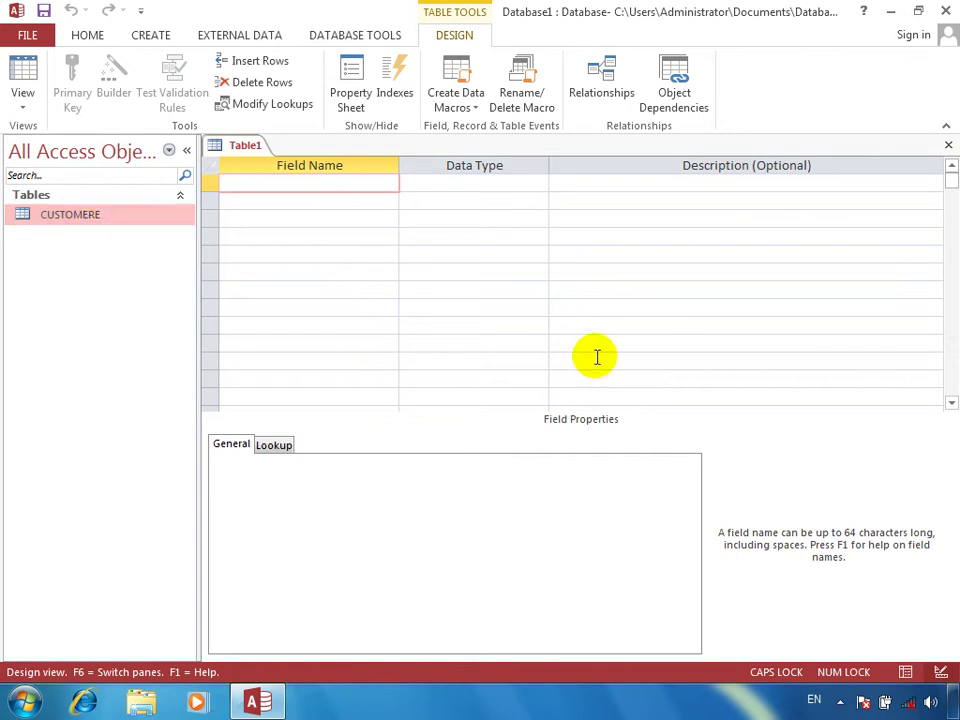
{"action": "type", "text": "SIM"}
{"action": "key", "text": "Tab"}
{"action": "type", "text": "N"}
{"action": "key", "text": "Tab"}
{"action": "key", "text": "Tab"}
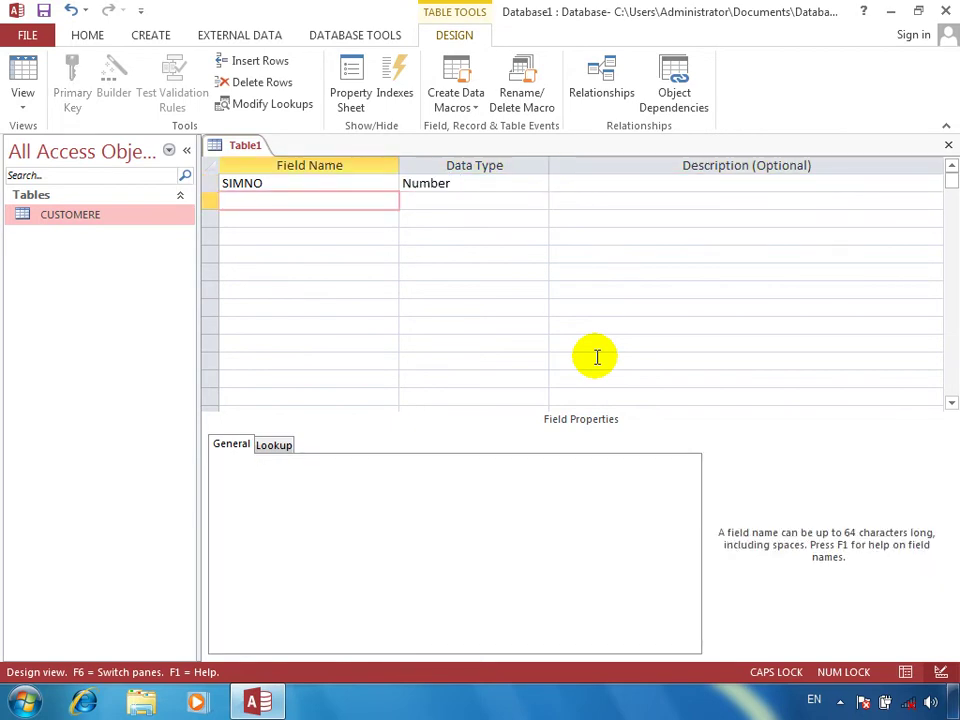
{"action": "type", "text": "IDATE"}
{"action": "key", "text": "Tab"}
{"action": "key", "text": "Tab"}
{"action": "key", "text": "shift+Tab"}
{"action": "type", "text": "D"}
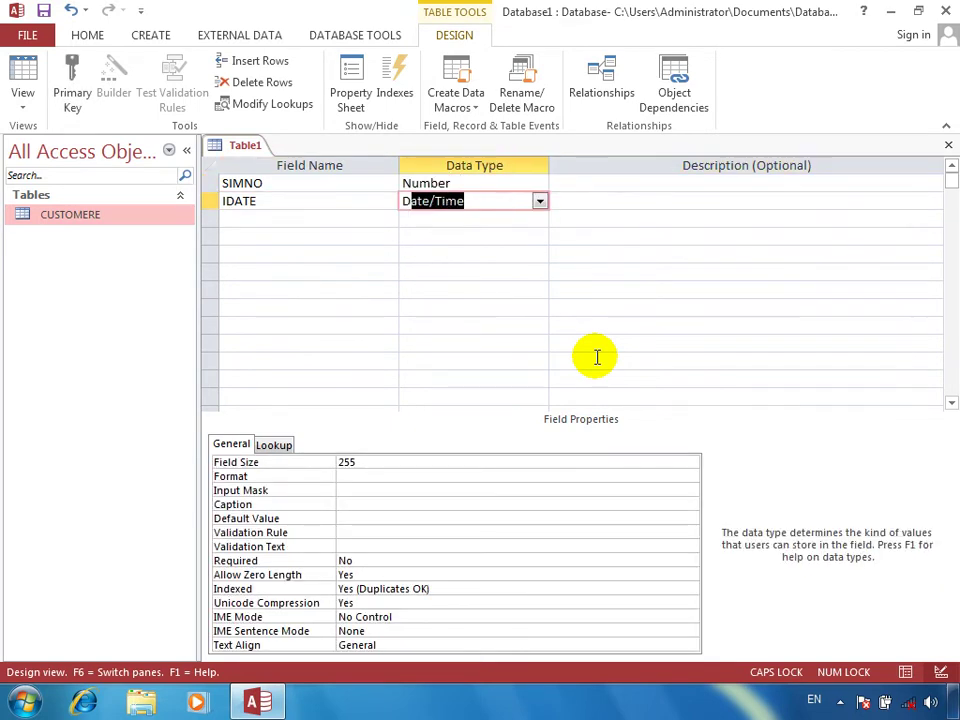
{"action": "key", "text": "Tab"}
{"action": "key", "text": "Tab"}
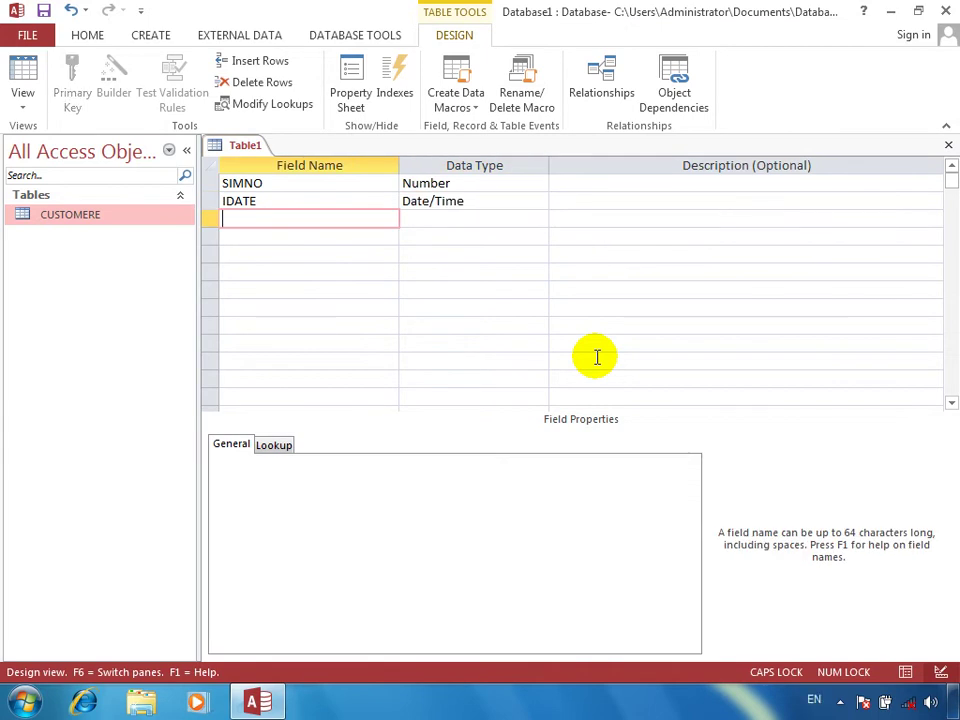
Step: Add COST and TAXT as Number fields and TOTAL as a Calculated field
{"action": "type", "text": "COST"}
{"action": "key", "text": "Tab"}
{"action": "type", "text": "N"}
{"action": "key", "text": "Tab"}
{"action": "key", "text": "Tab"}
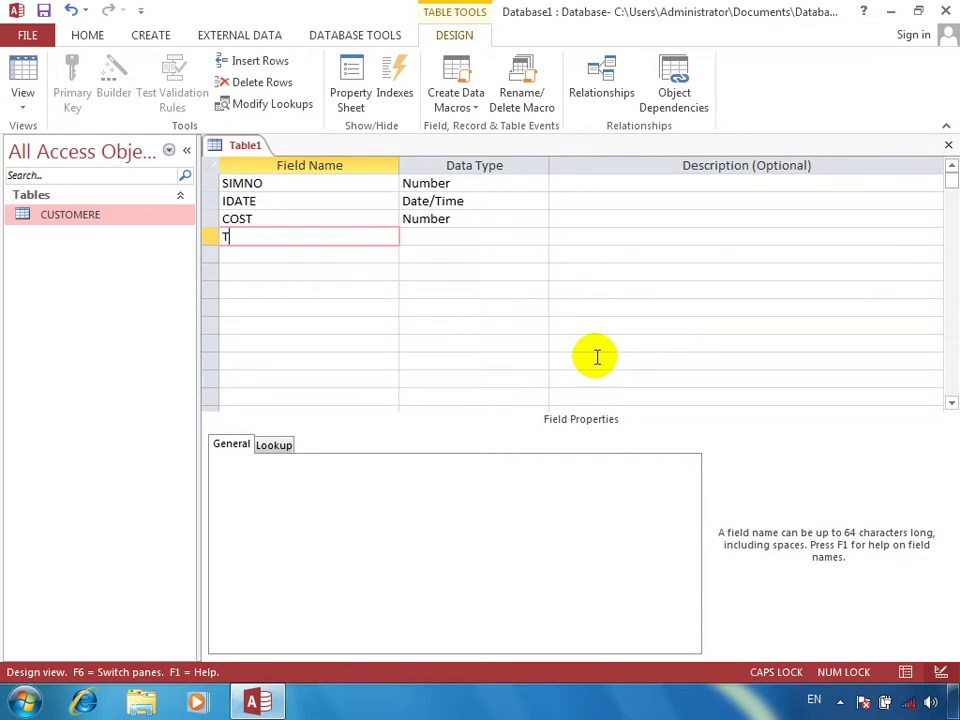
{"action": "type", "text": "TAXT"}
{"action": "key", "text": "Tab"}
{"action": "type", "text": "N"}
{"action": "key", "text": "Tab"}
{"action": "key", "text": "Tab"}
{"action": "type", "text": "TOT"}
{"action": "key", "text": "Tab"}
{"action": "type", "text": "CAL"}
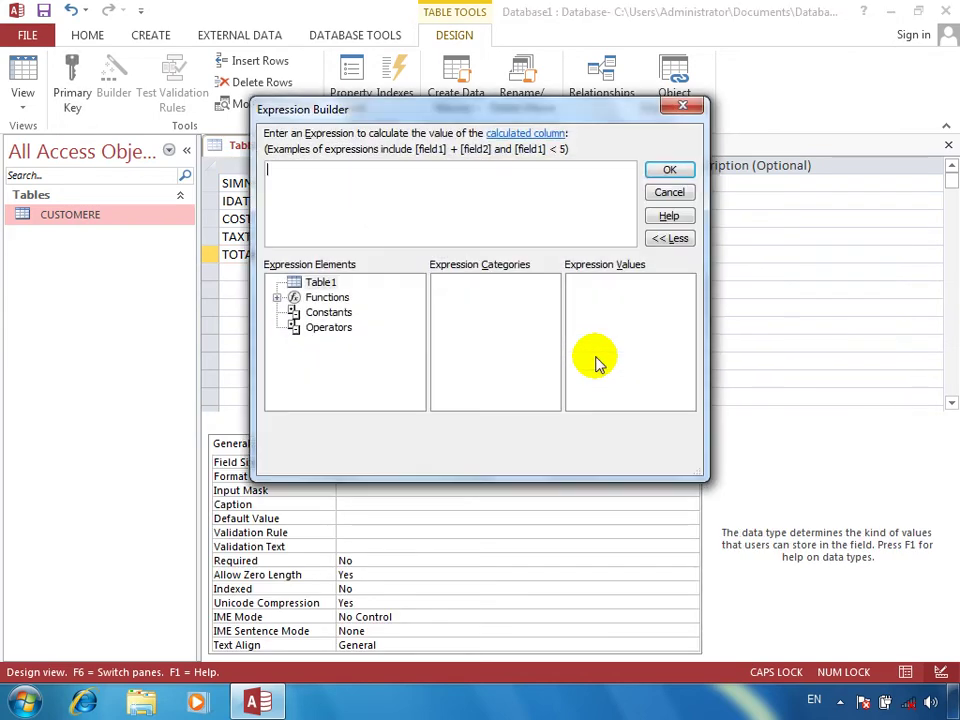
{"action": "type", "text": "CO"}
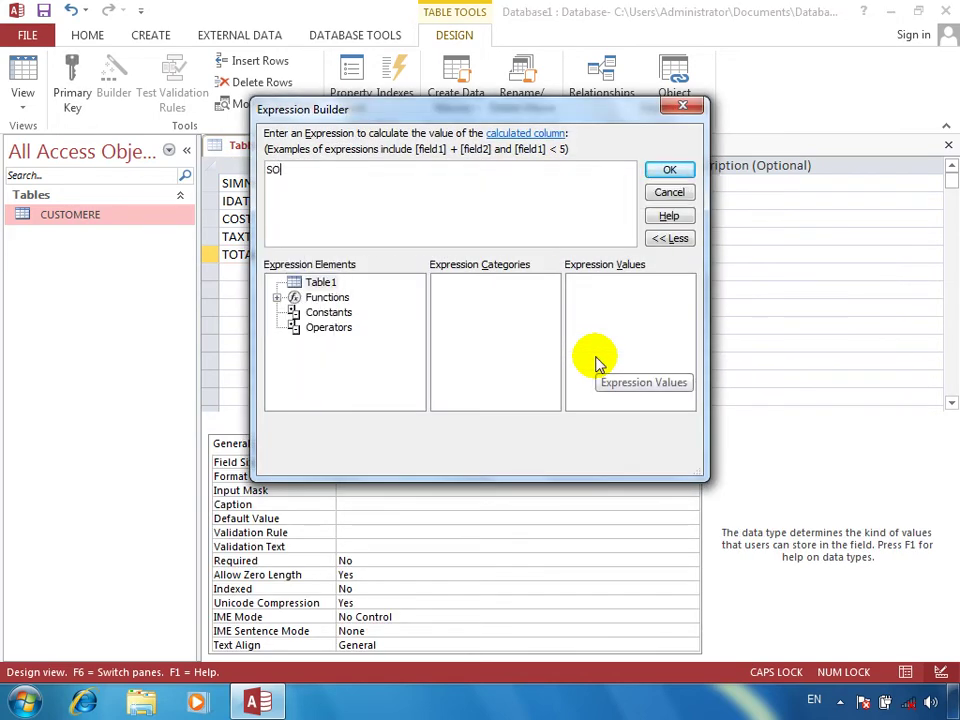
{"action": "type", "text": "ST"}
Step: Set TOTAL's calculation expression to [COST]+[TAXT]
{"action": "key", "text": "BackSpace"}
{"action": "key", "text": "BackSpace"}
{"action": "key", "text": "BackSpace"}
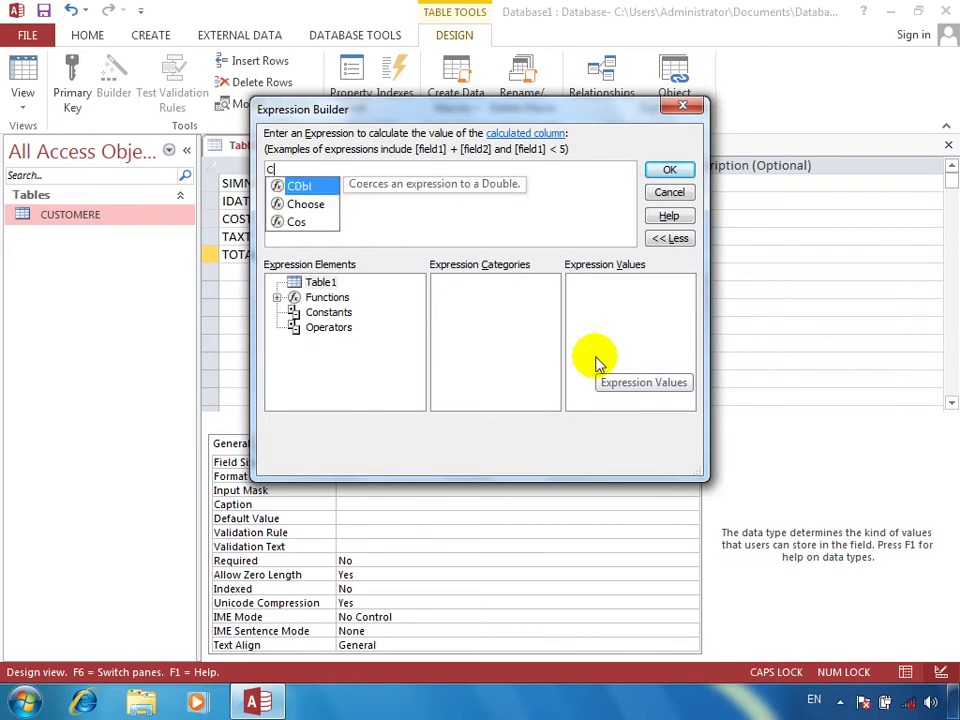
{"action": "type", "text": "OST"}
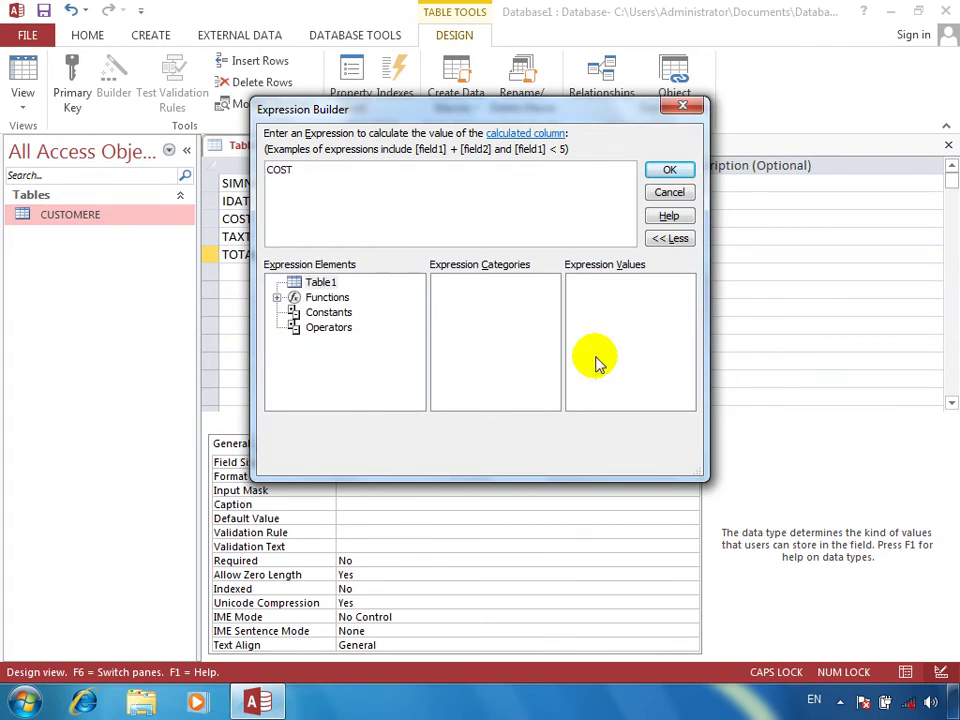
{"action": "type", "text": "+"}
{"action": "type", "text": "T"}
{"action": "key", "text": "BackSpace"}
{"action": "type", "text": "A"}
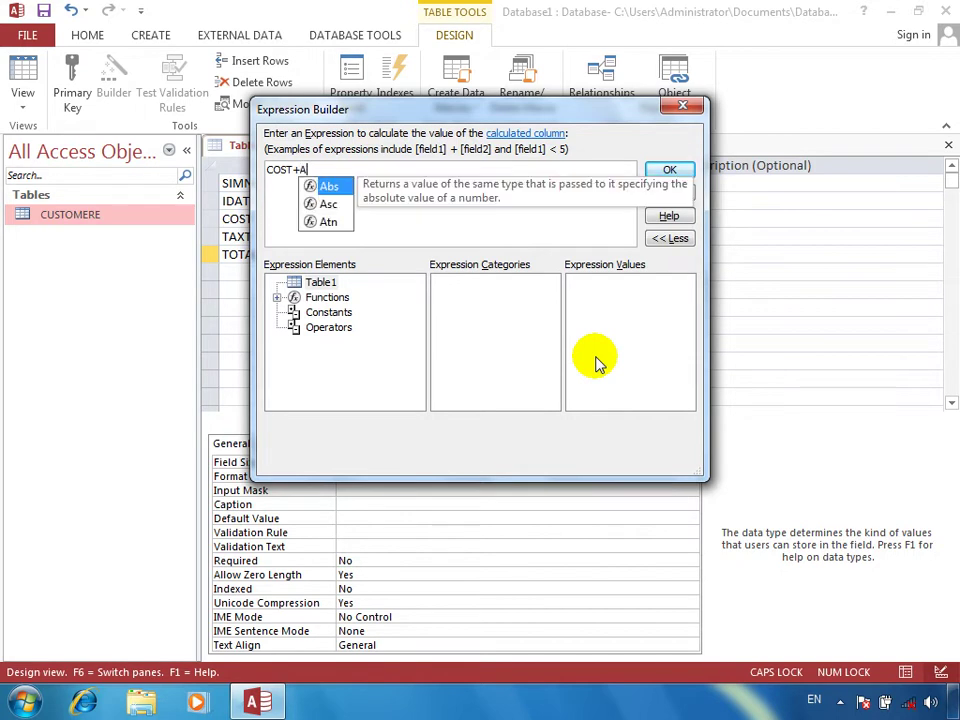
{"action": "key", "text": "BackSpace"}
{"action": "type", "text": "TAXT"}
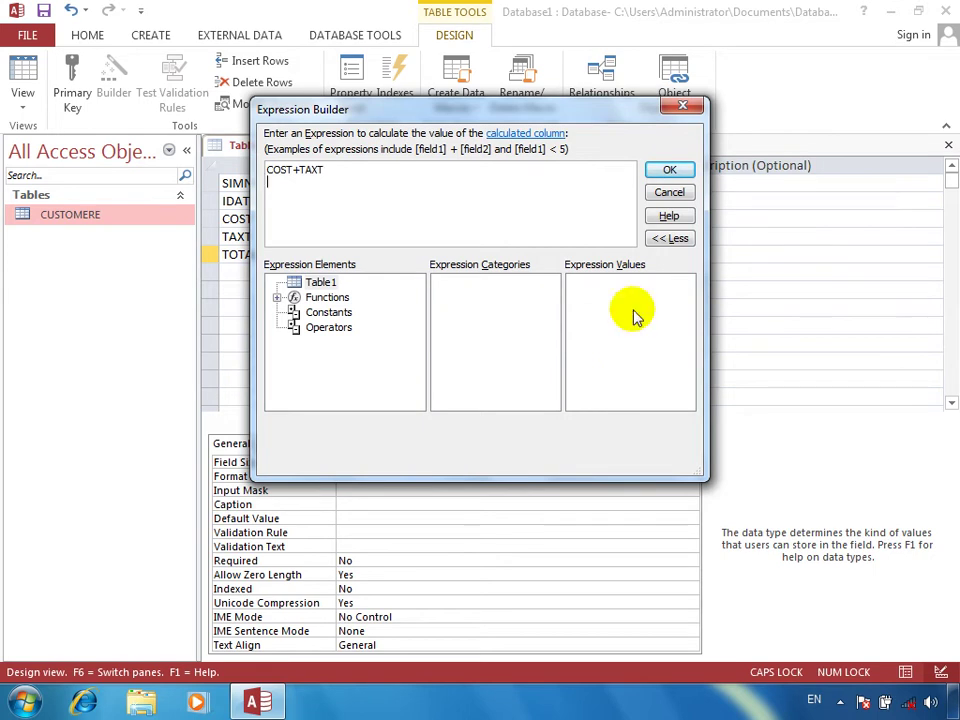
{"action": "left_click", "coordinate": [673, 167]}
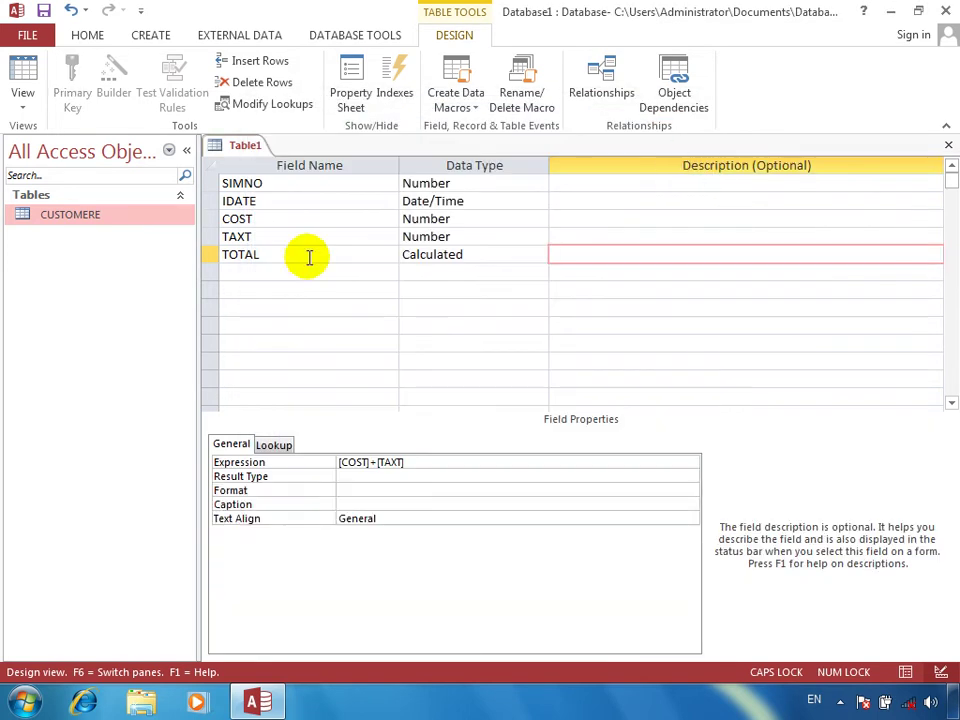
Step: Save the table design as SIM, declining a primary key
{"action": "left_click", "coordinate": [948, 146]}
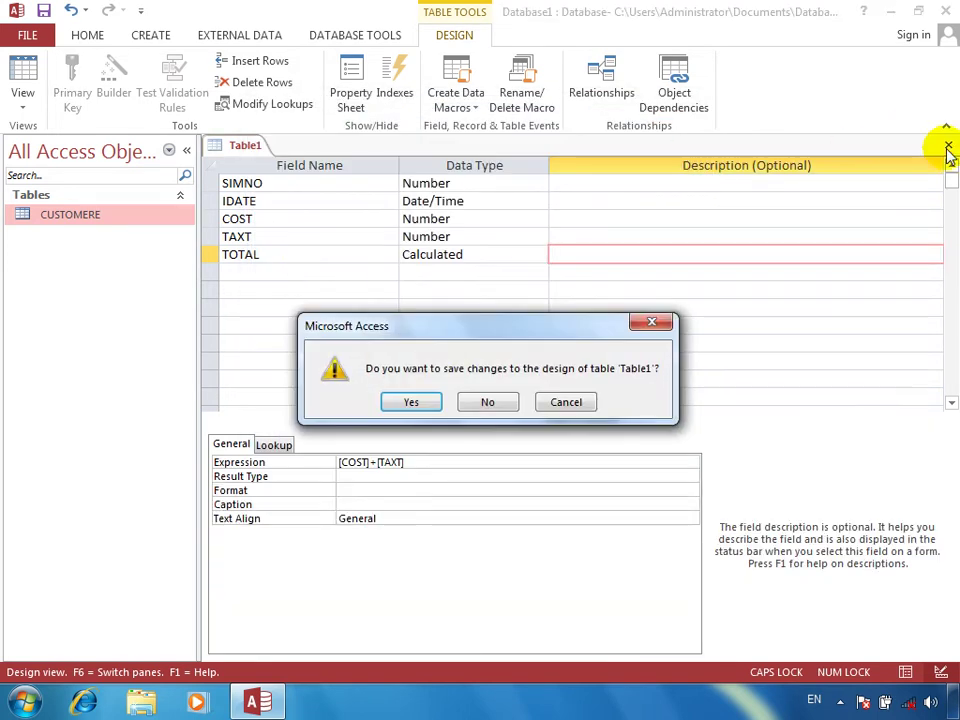
{"action": "key", "text": "Return"}
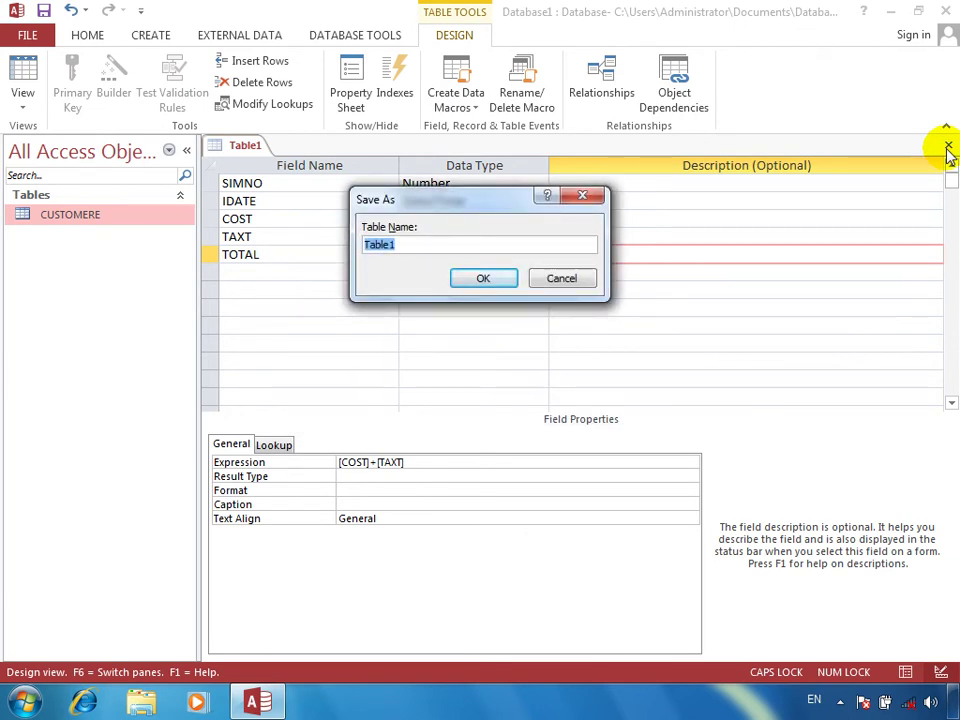
{"action": "type", "text": "SIM"}
{"action": "key", "text": "Return"}
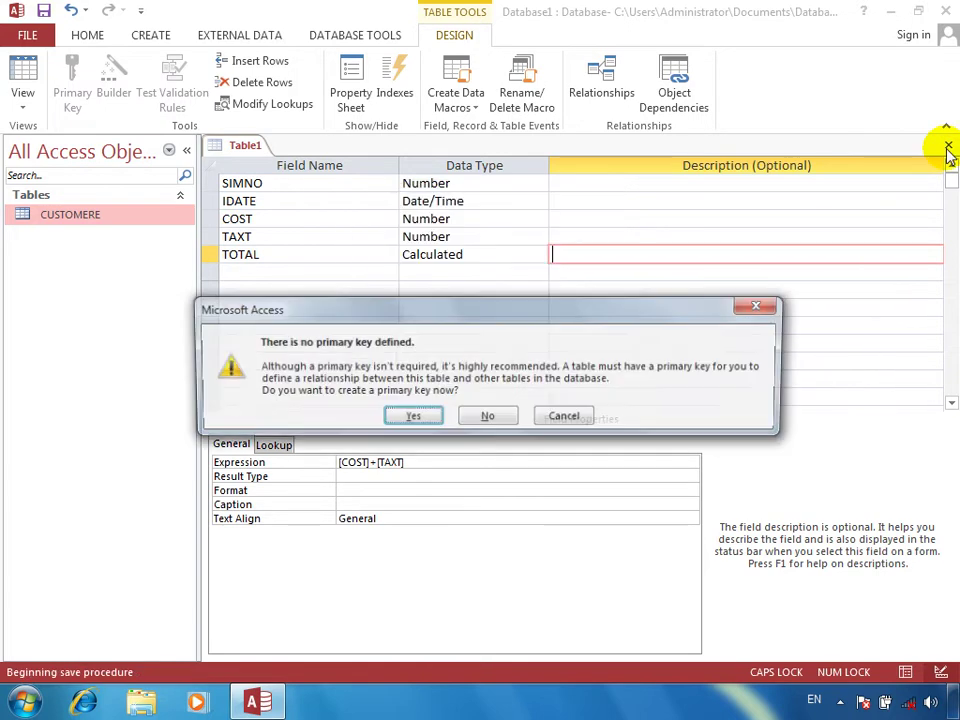
{"action": "key", "text": "Return"}
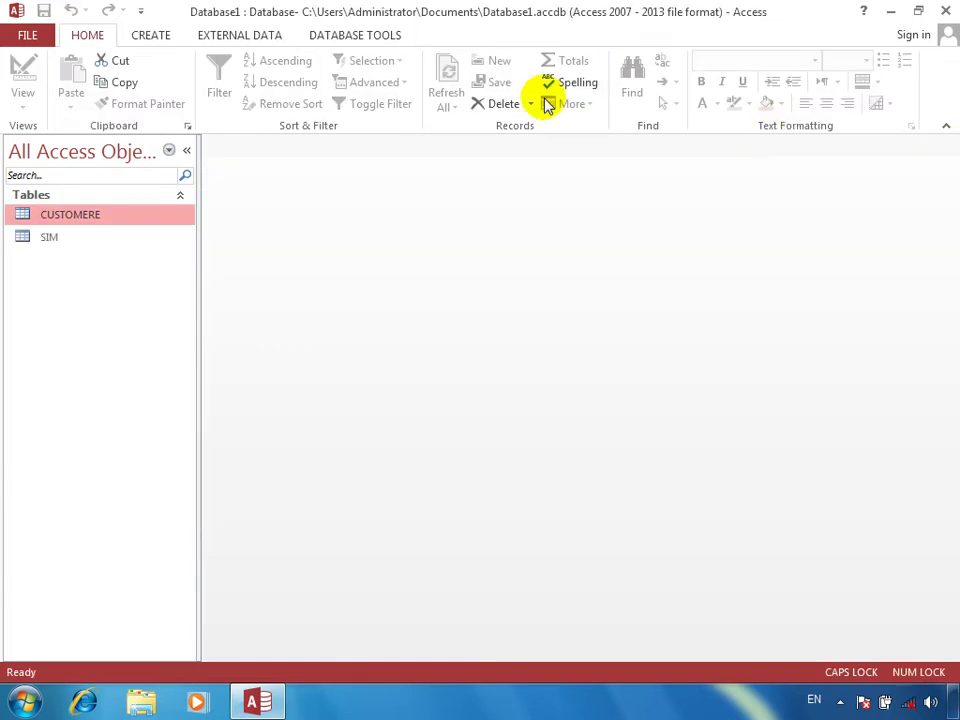
{"action": "left_click", "coordinate": [96, 237]}
{"action": "double_click", "coordinate": [96, 237]}
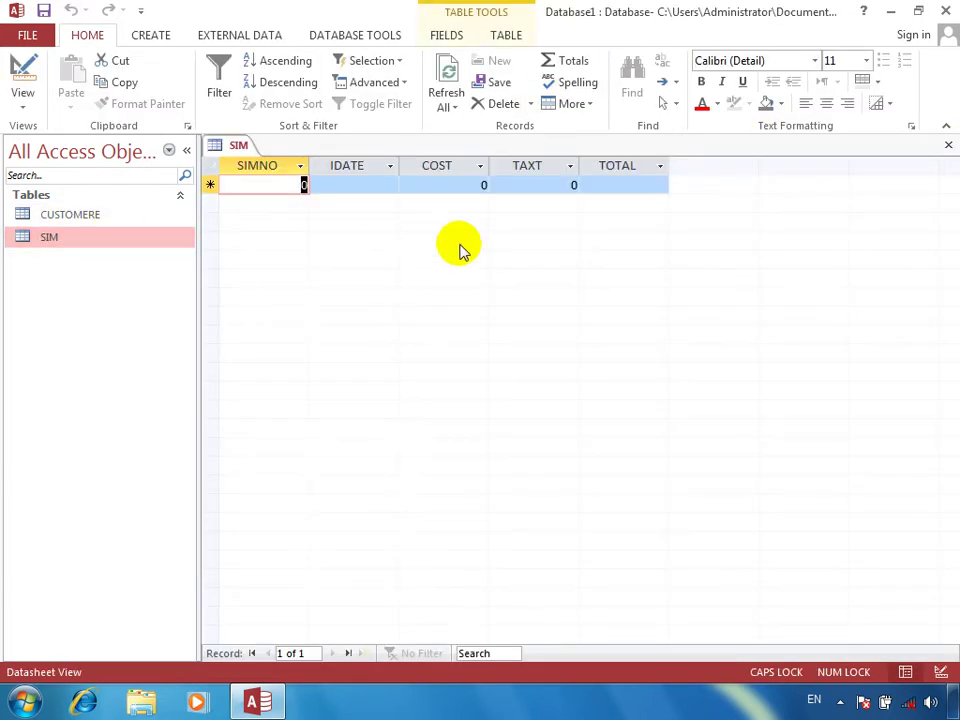
{"action": "type", "text": "323232"}
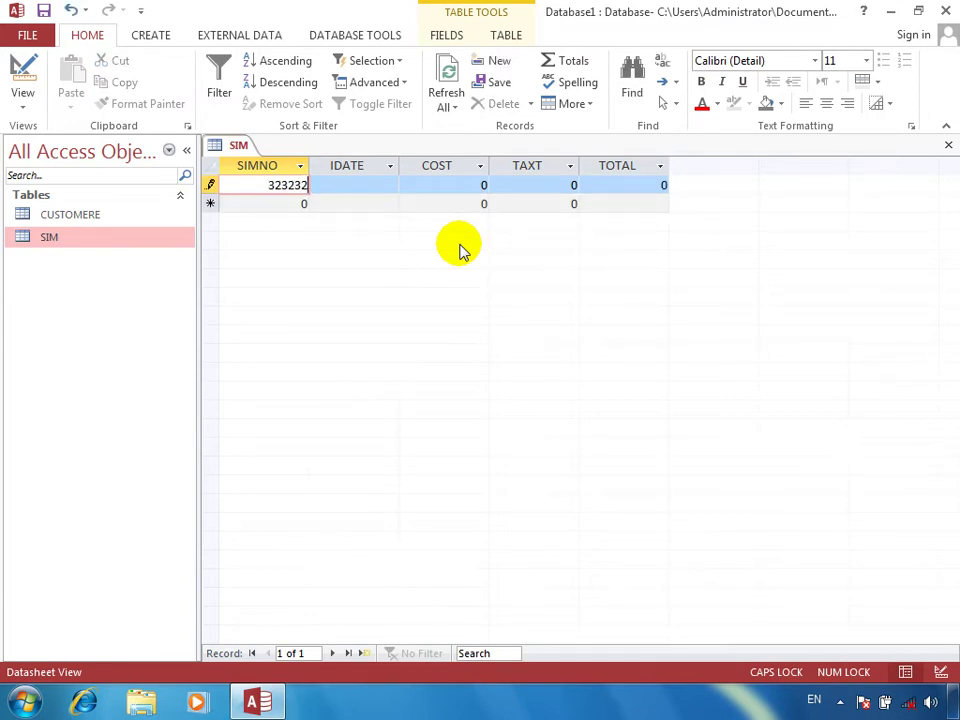
{"action": "key", "text": "Tab"}
{"action": "key", "text": "ctrl+semicolon"}
{"action": "key", "text": "Tab"}
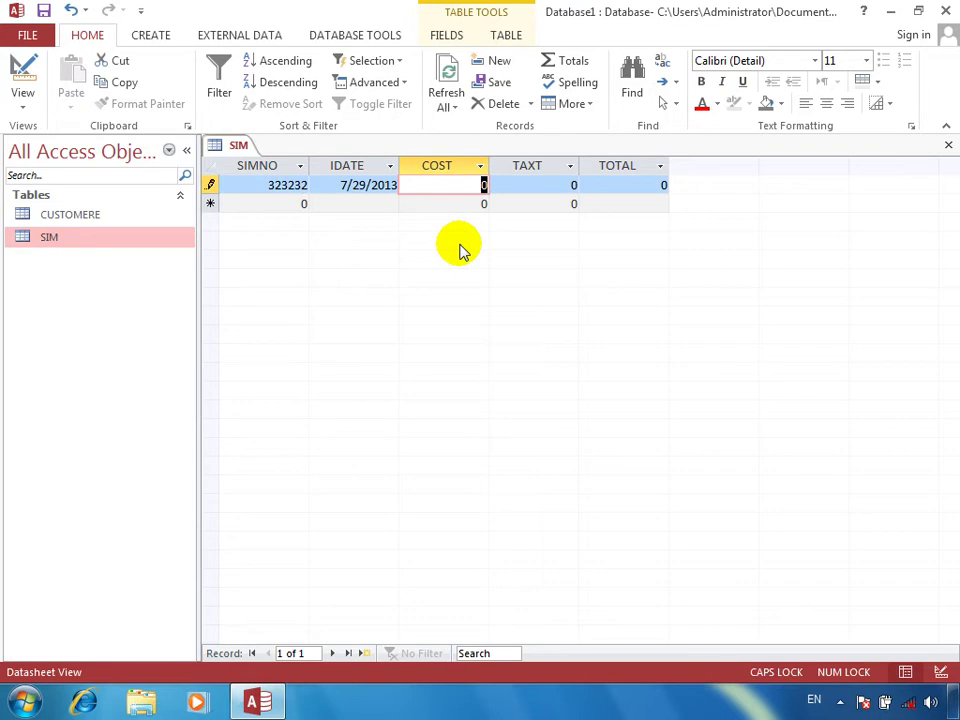
{"action": "type", "text": "9000"}
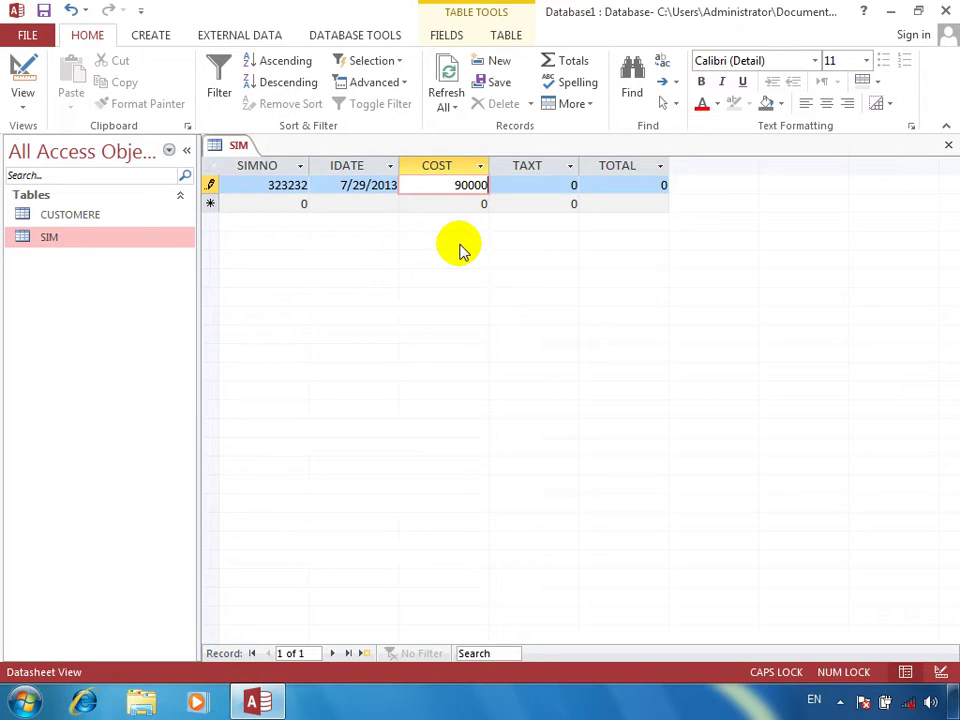
{"action": "key", "text": "Tab"}
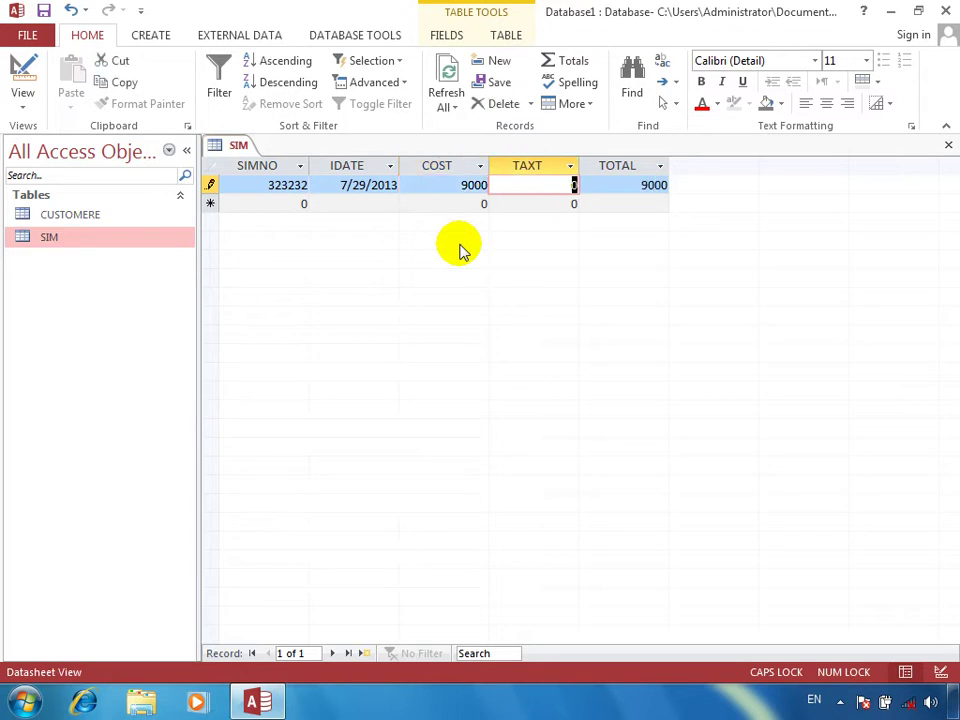
{"action": "type", "text": "400"}
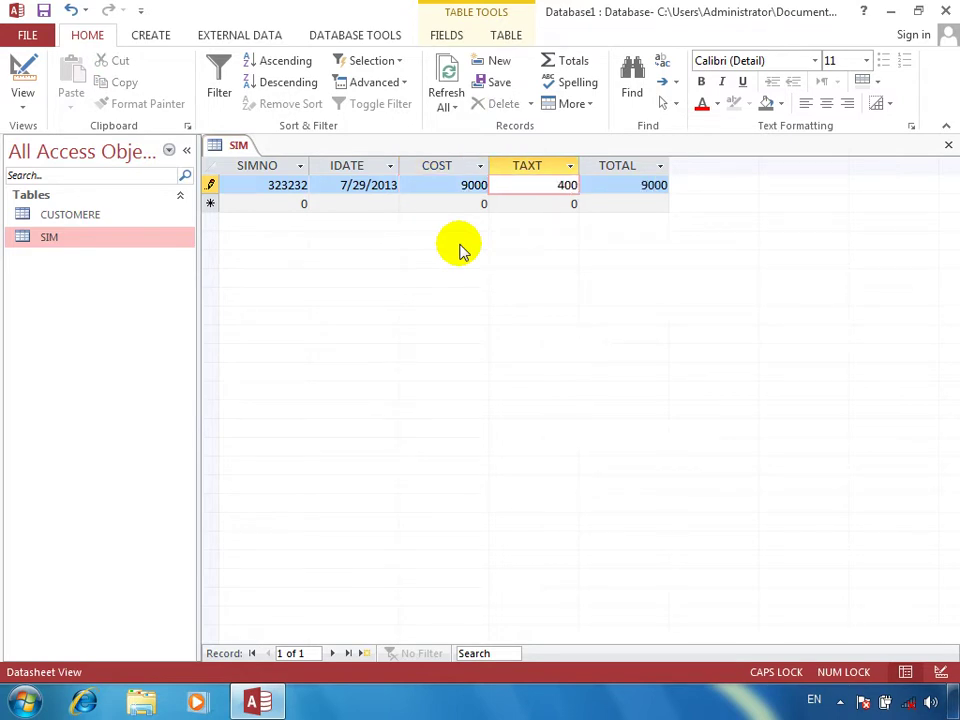
{"action": "key", "text": "Tab"}
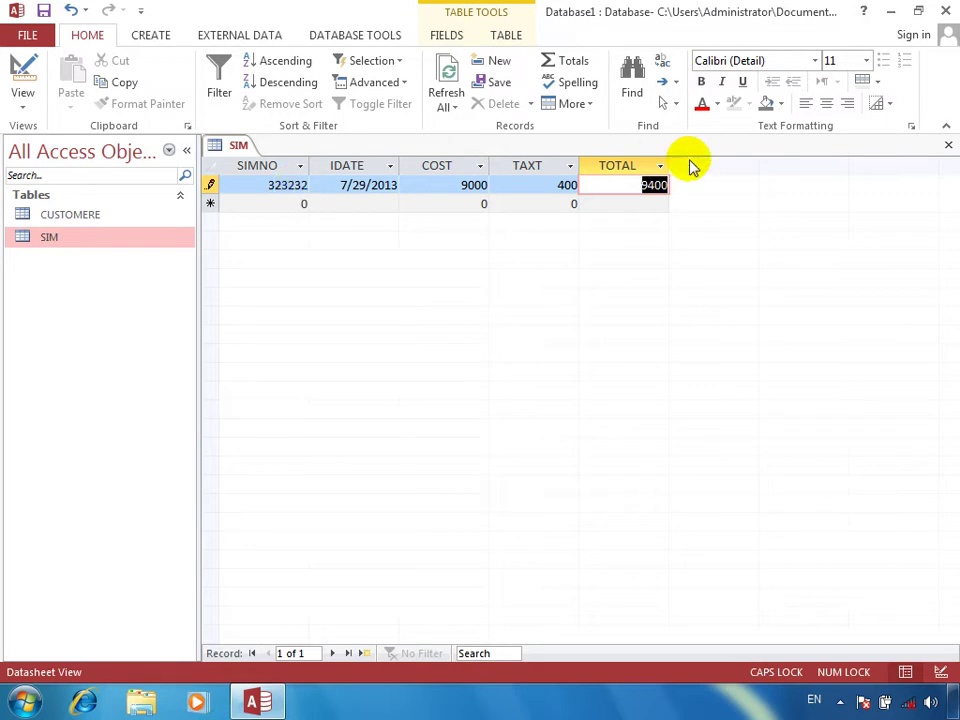
{"action": "left_click", "coordinate": [208, 184]}
{"action": "key", "text": "Delete"}
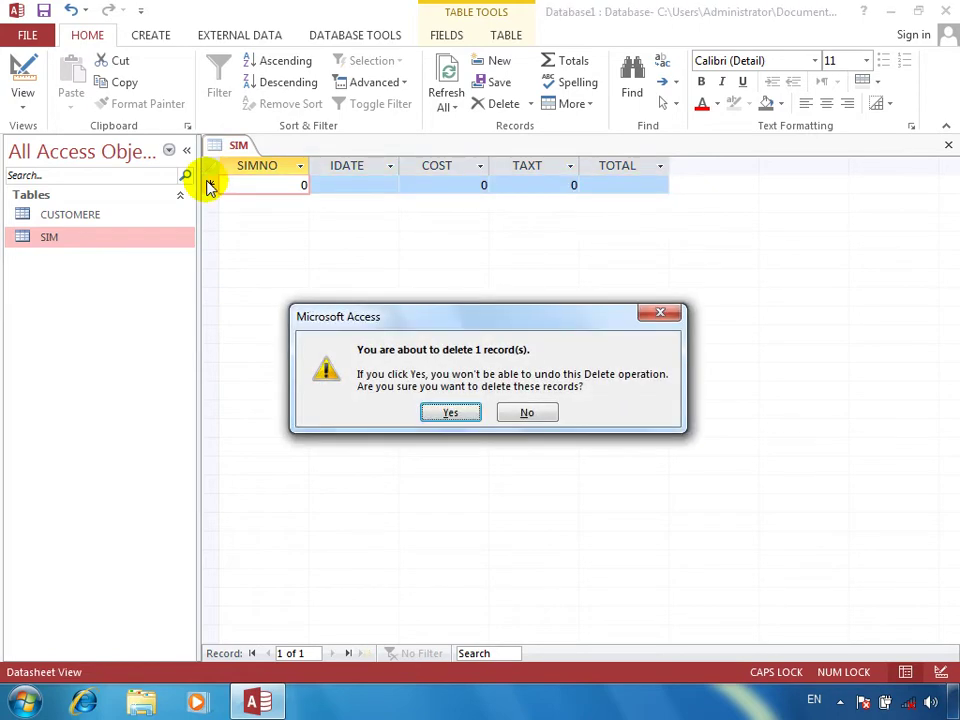
{"action": "key", "text": "Return"}
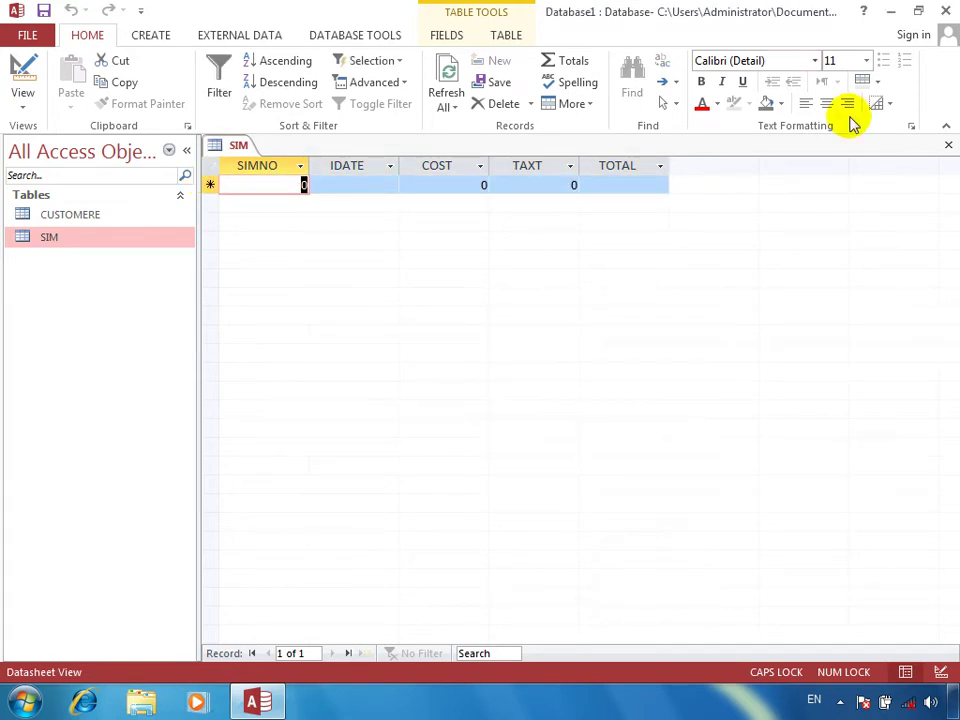
{"action": "left_click", "coordinate": [948, 144]}
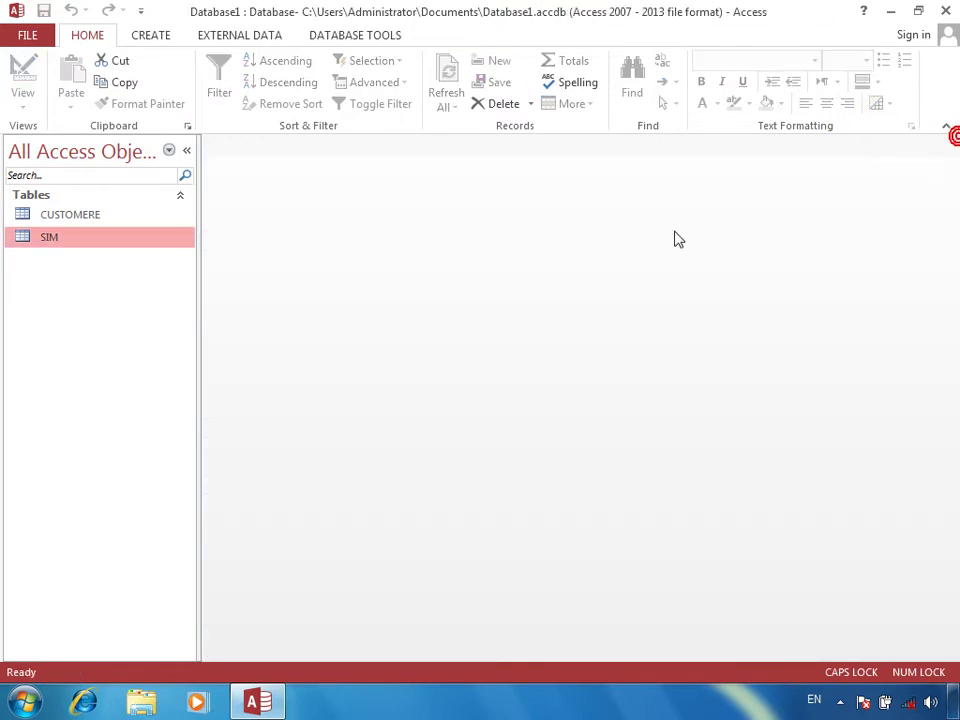
{"action": "left_click", "coordinate": [144, 214]}
{"action": "left_click", "coordinate": [88, 215]}
{"action": "left_click", "coordinate": [82, 236]}
{"action": "left_click", "coordinate": [82, 216]}
{"action": "left_click", "coordinate": [82, 236]}
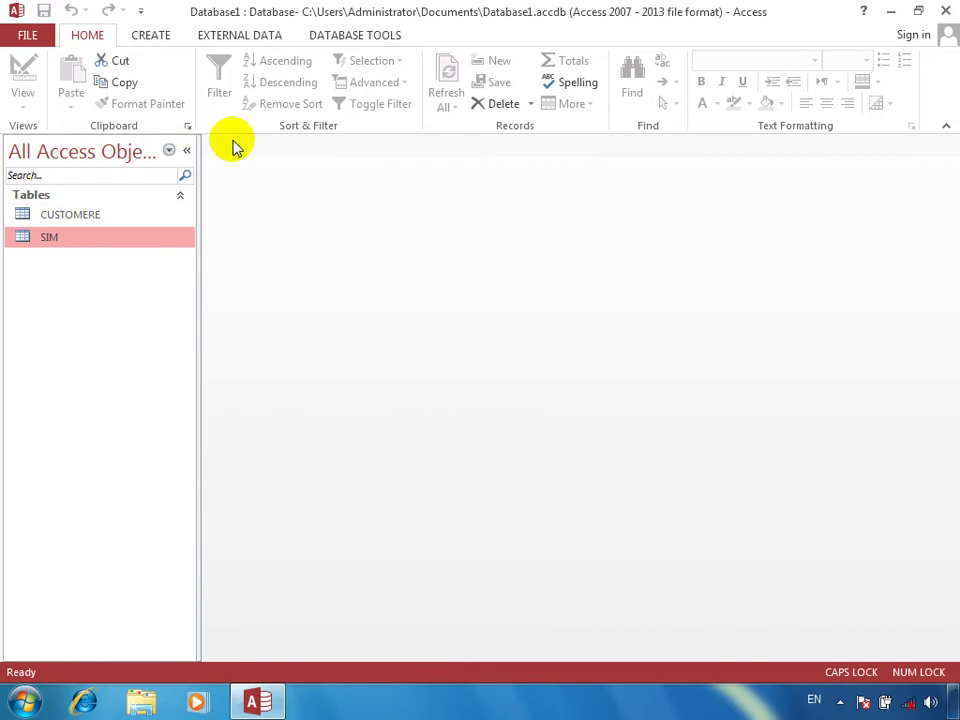
{"action": "left_click", "coordinate": [356, 34]}
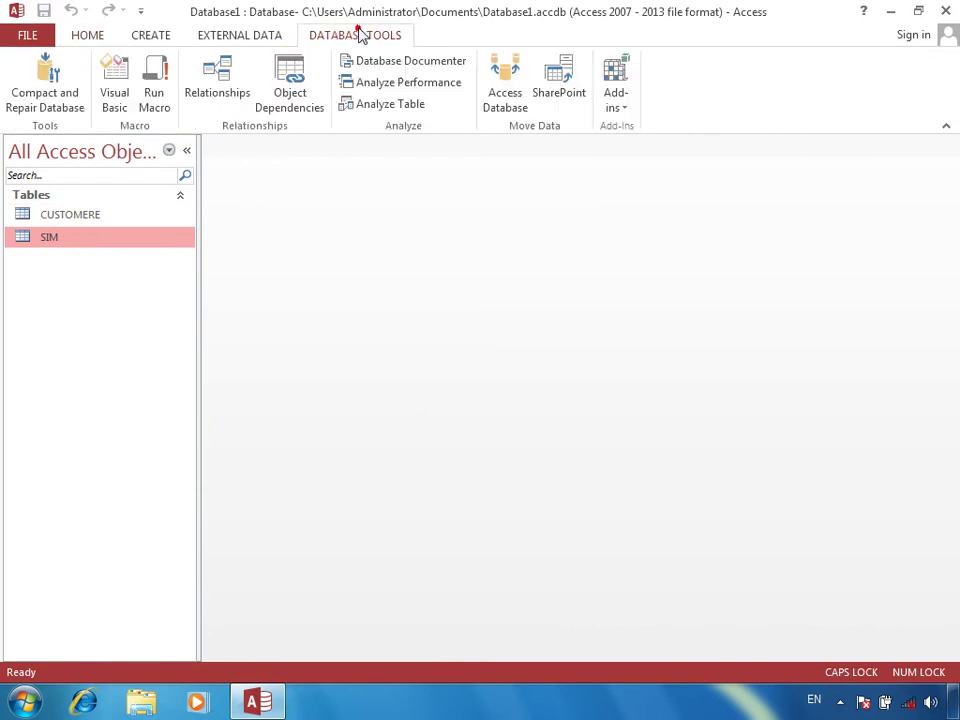
Step: Open Relationships and add the CUSTOMERE and SIM tables to the layout
{"action": "left_click", "coordinate": [232, 93]}
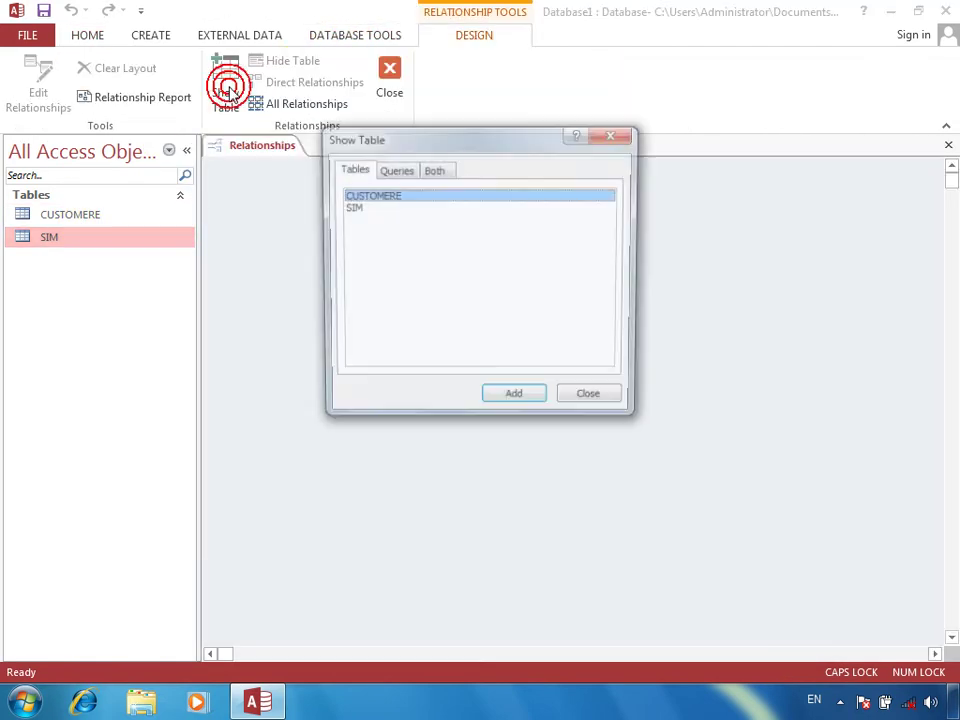
{"action": "left_click_drag", "start_coordinate": [407, 242], "coordinate": [323, 156]}
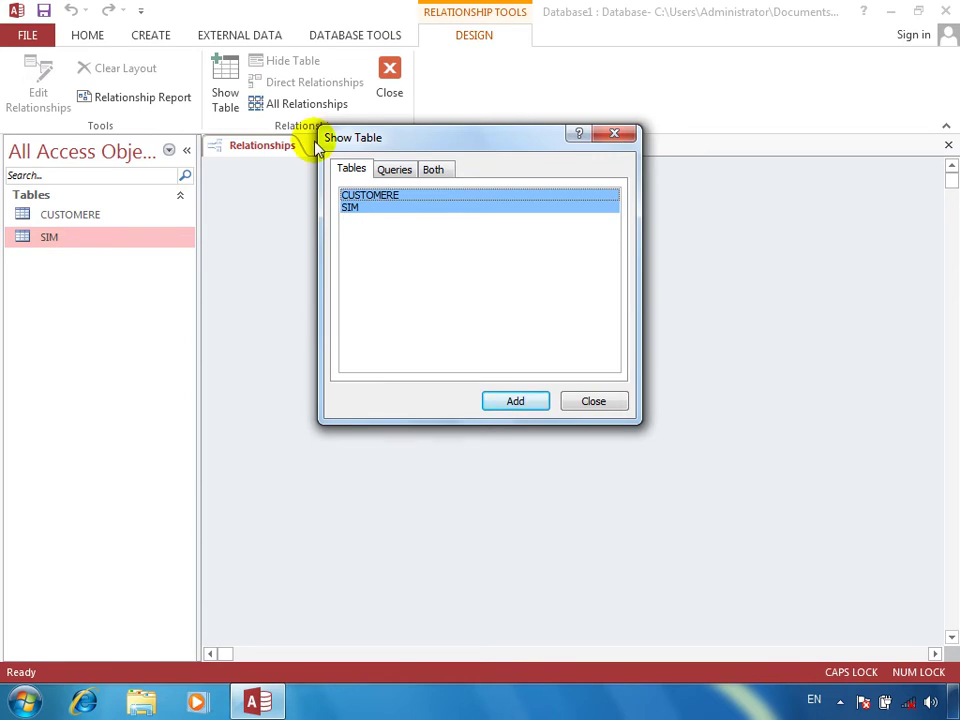
{"action": "left_click", "coordinate": [390, 172]}
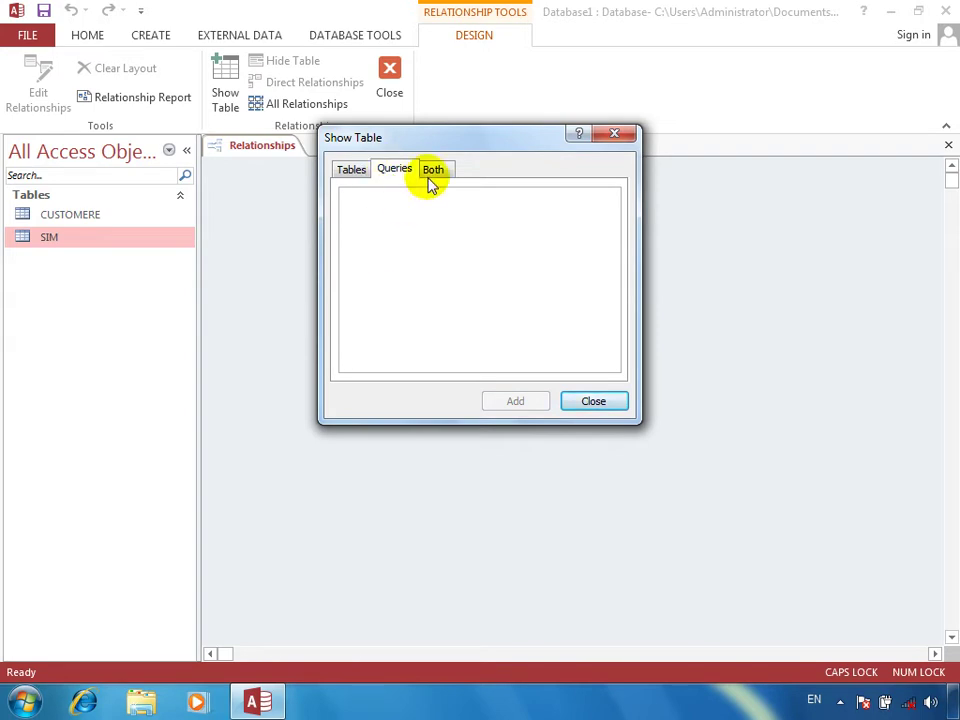
{"action": "left_click", "coordinate": [430, 176]}
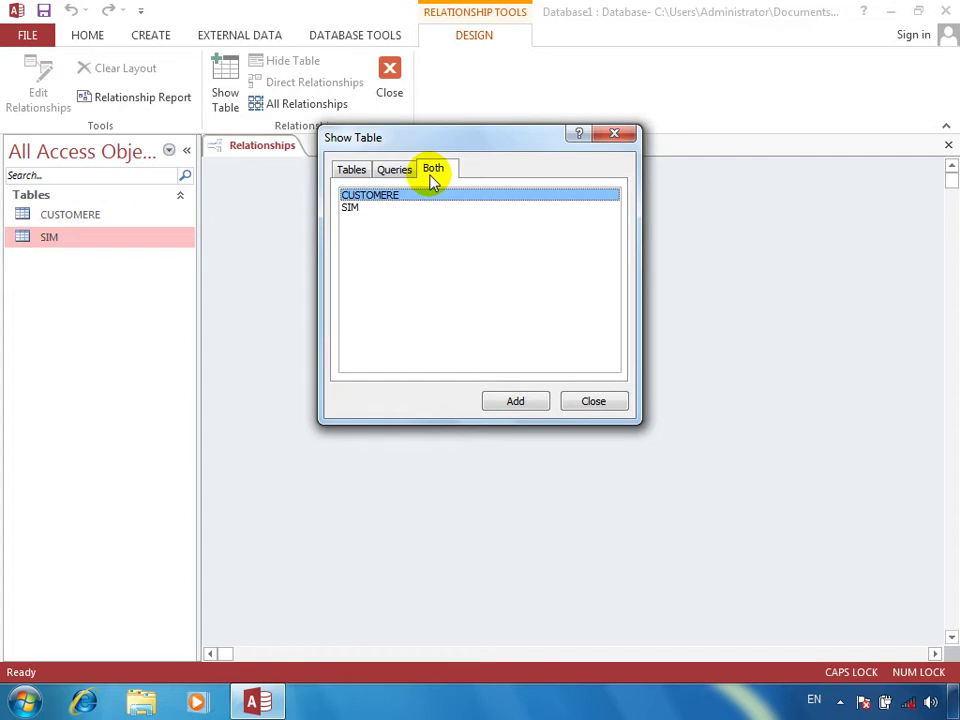
{"action": "left_click", "coordinate": [354, 170]}
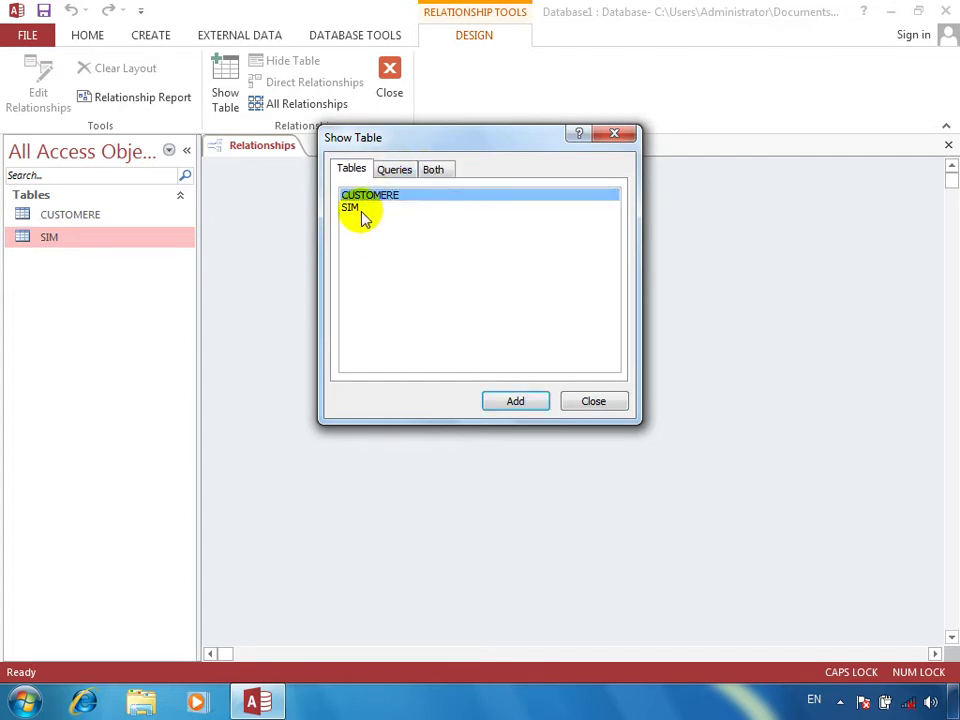
{"action": "left_click", "coordinate": [360, 206]}
{"action": "left_click", "coordinate": [345, 193], "text": "shift"}
{"action": "left_click", "coordinate": [503, 401]}
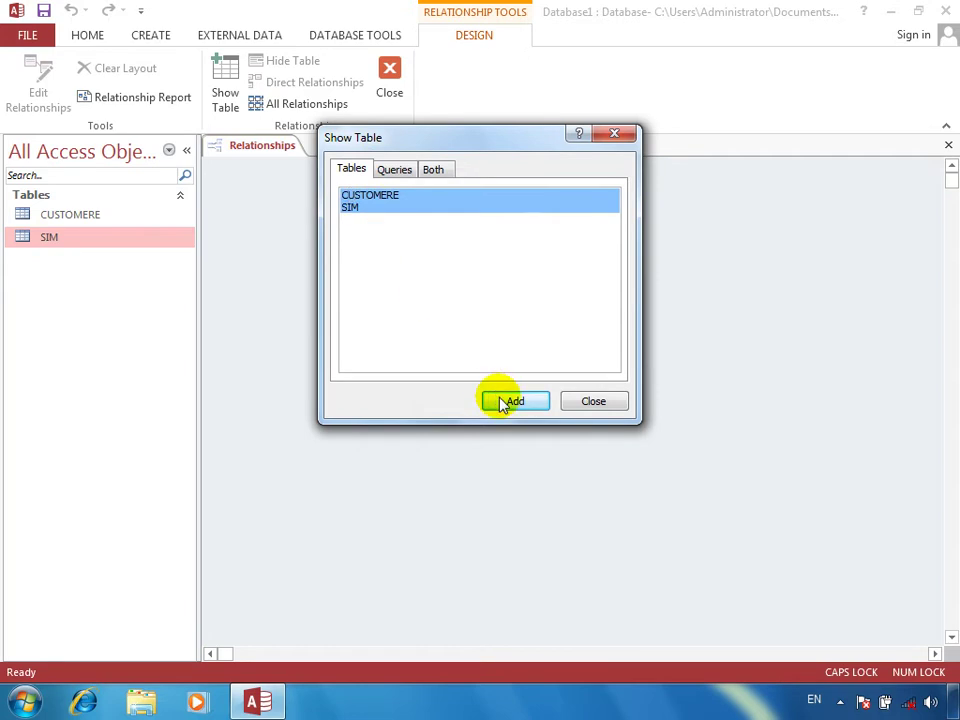
{"action": "left_click", "coordinate": [597, 401]}
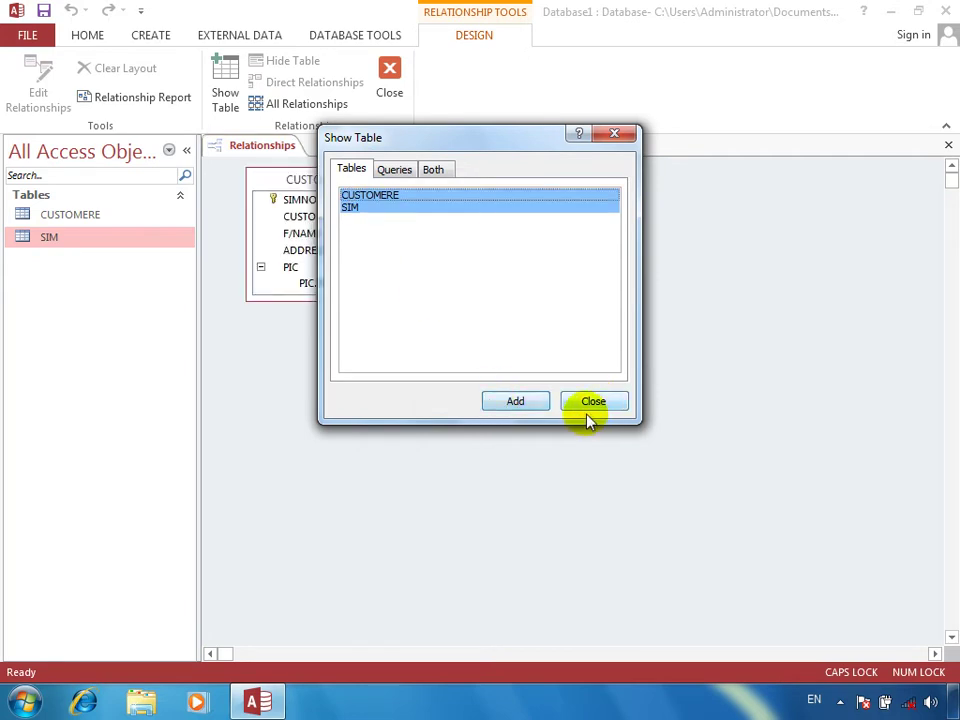
{"action": "left_click", "coordinate": [593, 403]}
Step: Enlarge the SIM and CUSTOMERE boxes so all their fields are visible
{"action": "left_click_drag", "start_coordinate": [495, 296], "coordinate": [497, 364]}
{"action": "left_click_drag", "start_coordinate": [343, 298], "coordinate": [343, 394]}
{"action": "left_click", "coordinate": [476, 200]}
{"action": "left_click", "coordinate": [349, 201]}
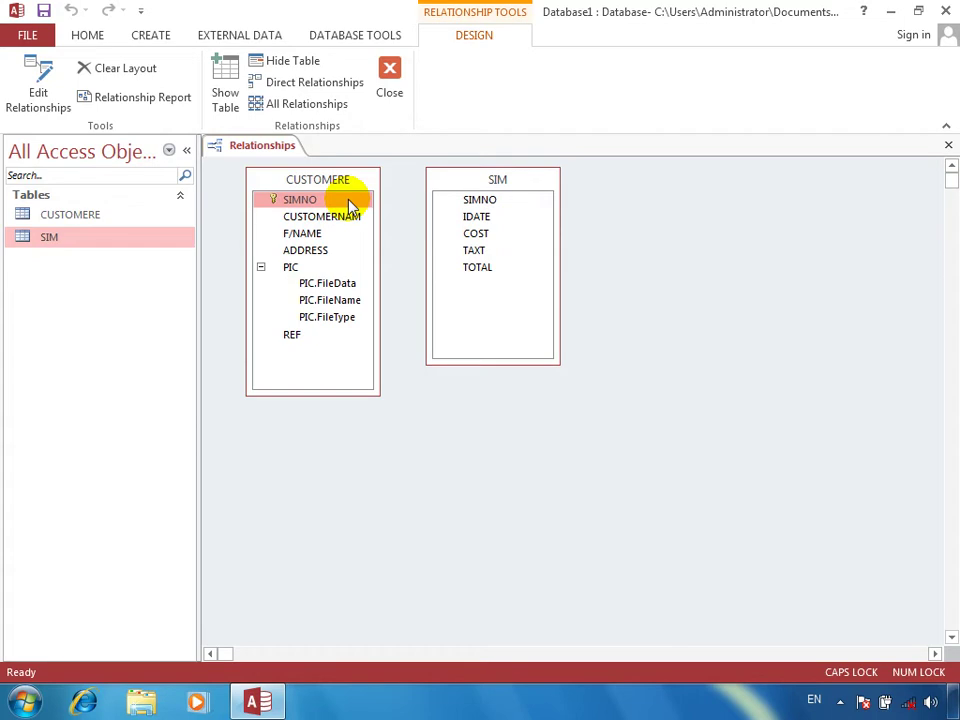
{"action": "left_click_drag", "start_coordinate": [315, 204], "coordinate": [476, 206]}
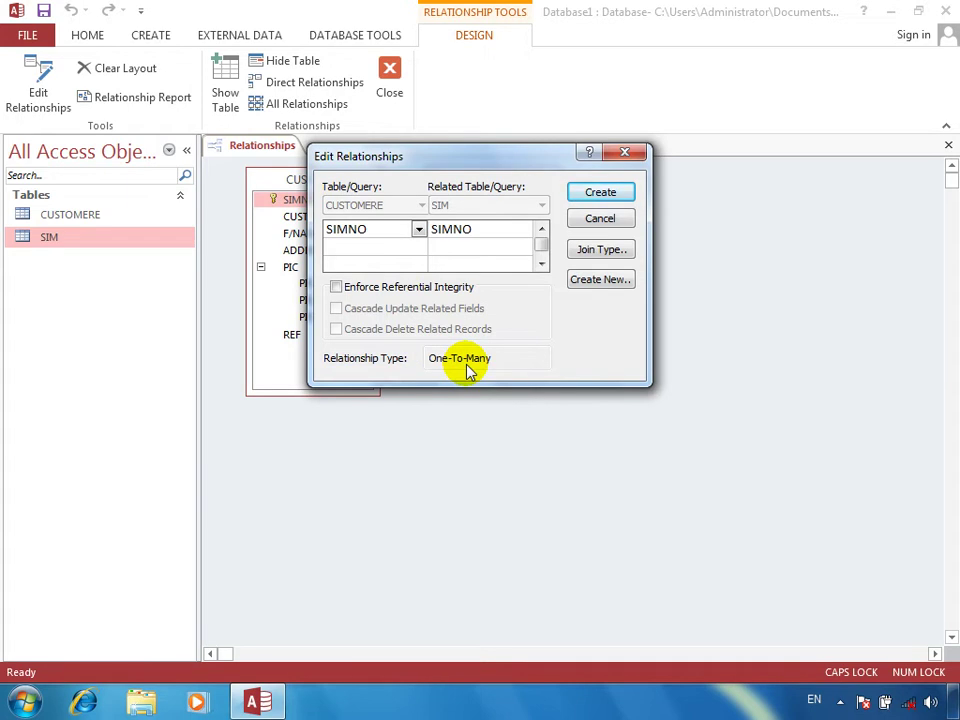
{"action": "left_click", "coordinate": [595, 219]}
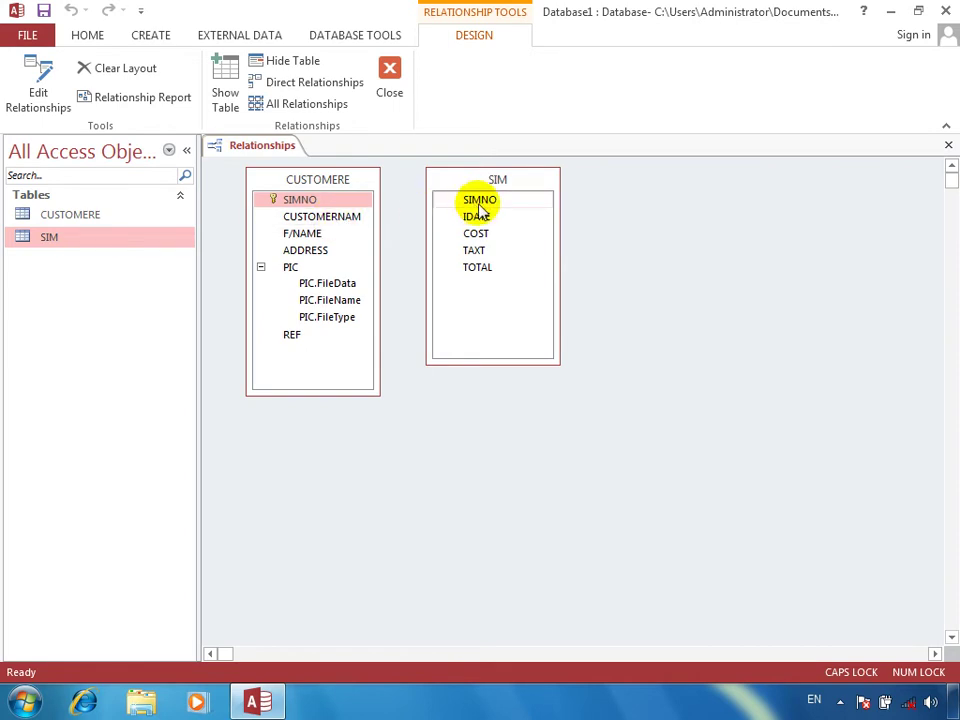
Step: Open the SIM table's design, set SIMNO as primary key, and save it
{"action": "left_click", "coordinate": [482, 199]}
{"action": "right_click", "coordinate": [486, 200]}
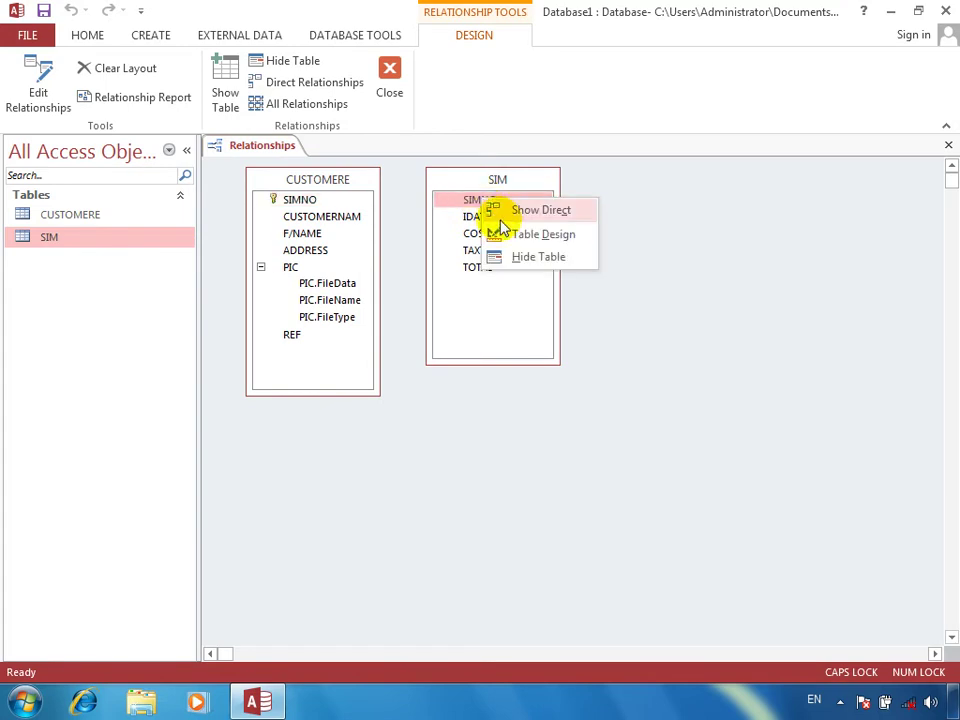
{"action": "left_click", "coordinate": [503, 234]}
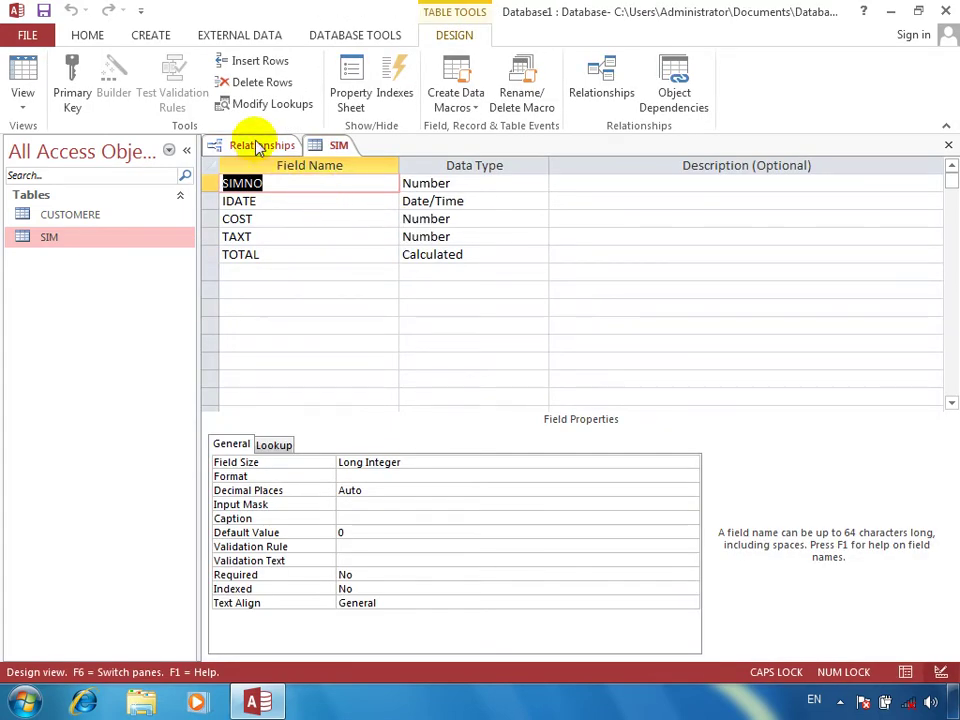
{"action": "left_click", "coordinate": [73, 82]}
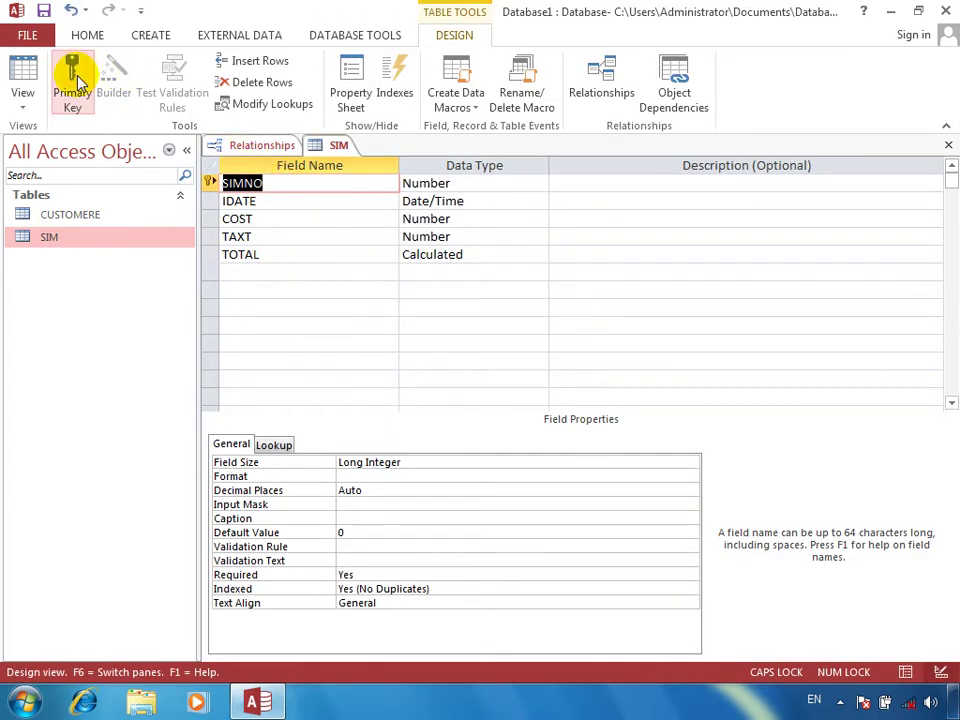
{"action": "left_click", "coordinate": [948, 145]}
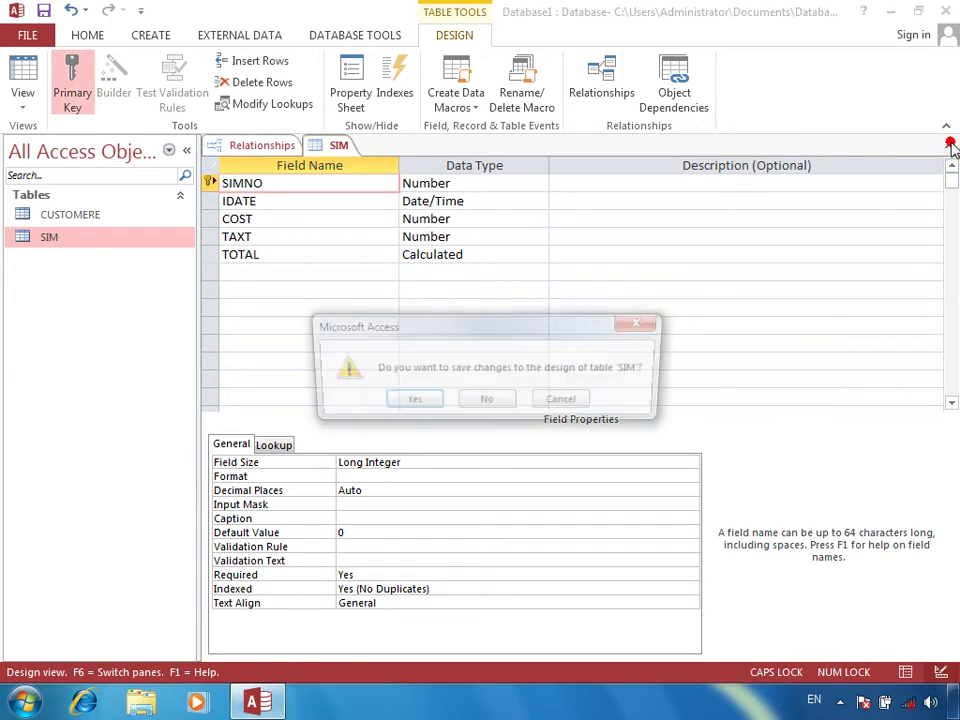
{"action": "left_click", "coordinate": [407, 401]}
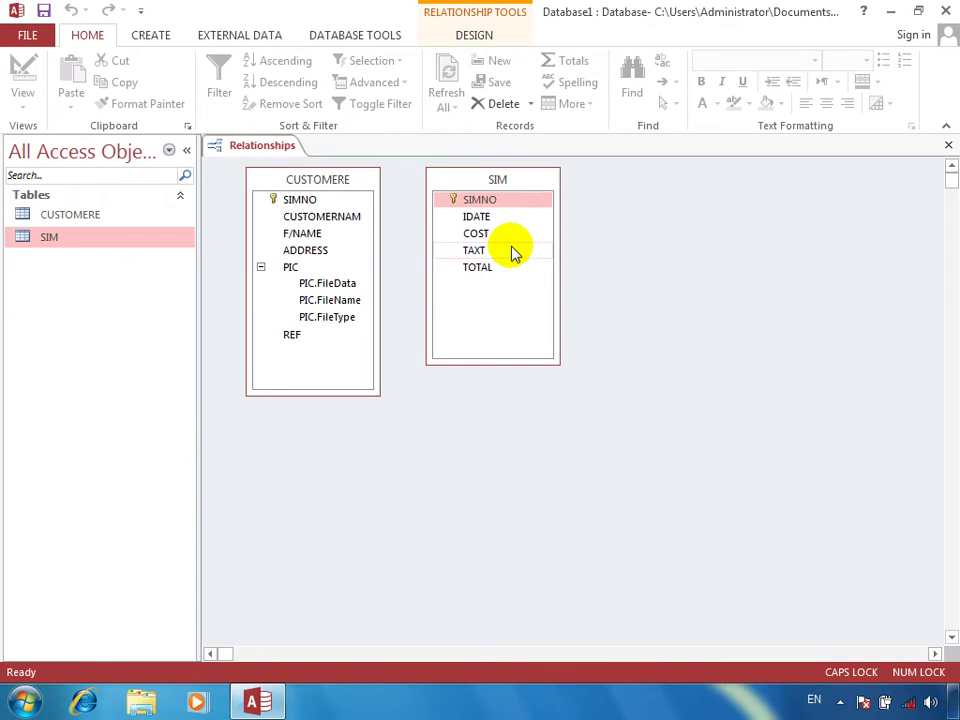
Step: Join SIM.SIMNO to CUSTOMERE.SIMNO one-to-one with referential integrity, then move SIM rightward
{"action": "mouse_move", "coordinate": [497, 275]}
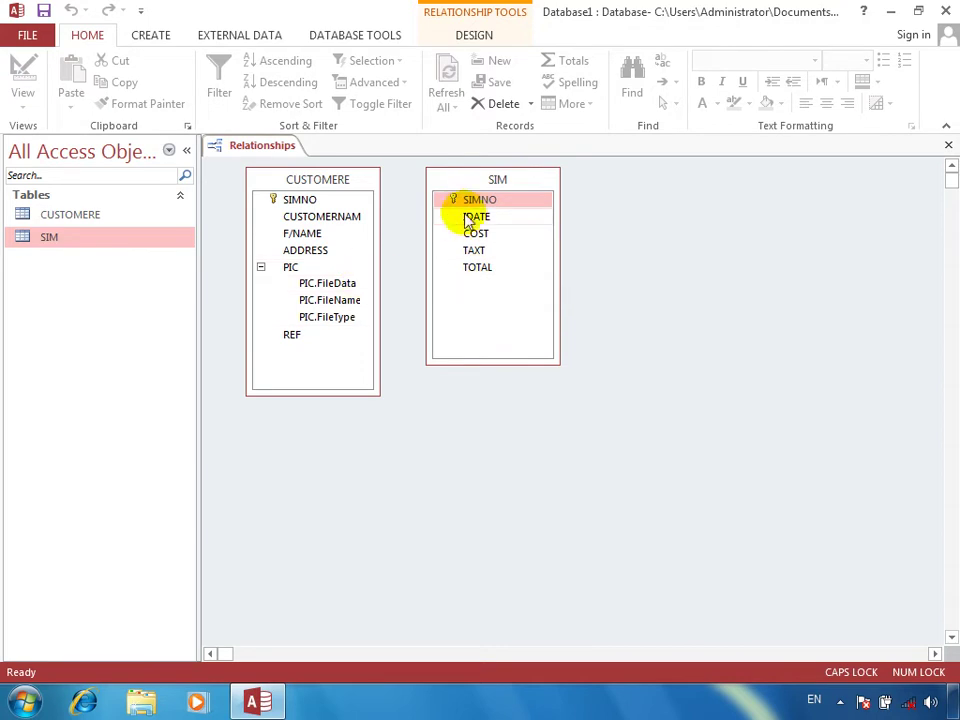
{"action": "left_click_drag", "start_coordinate": [481, 205], "coordinate": [299, 205]}
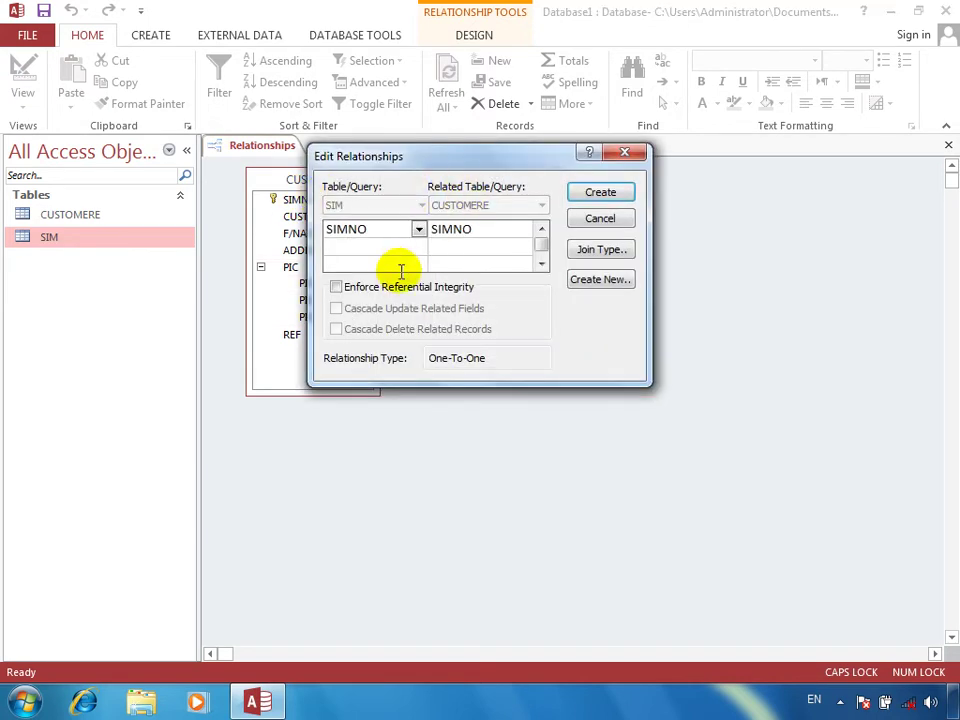
{"action": "left_click", "coordinate": [395, 288]}
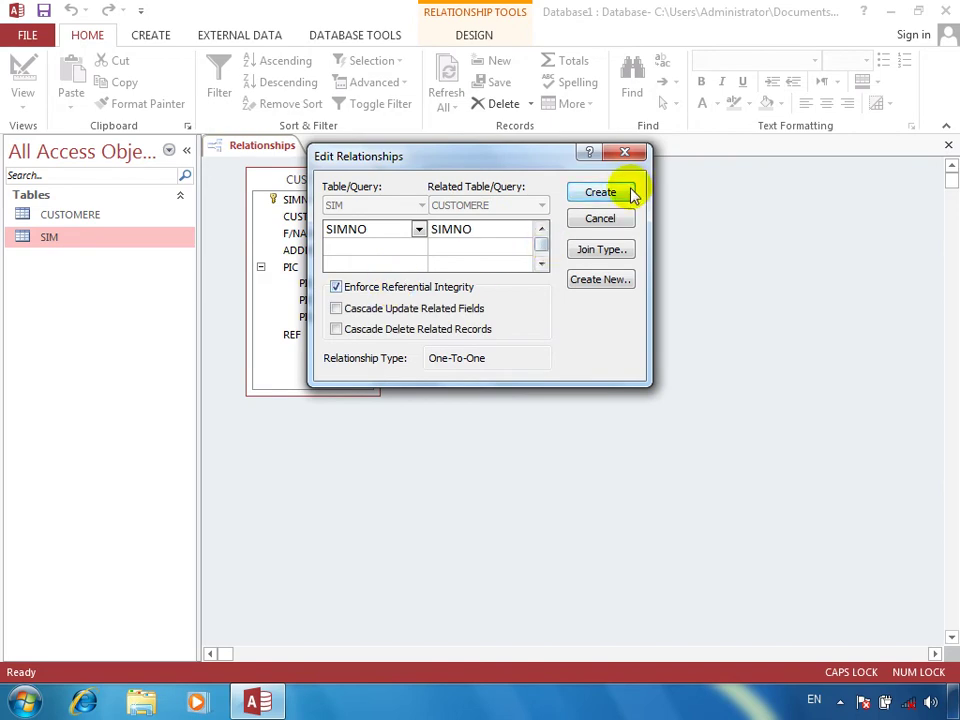
{"action": "left_click", "coordinate": [622, 192]}
{"action": "left_click", "coordinate": [390, 197]}
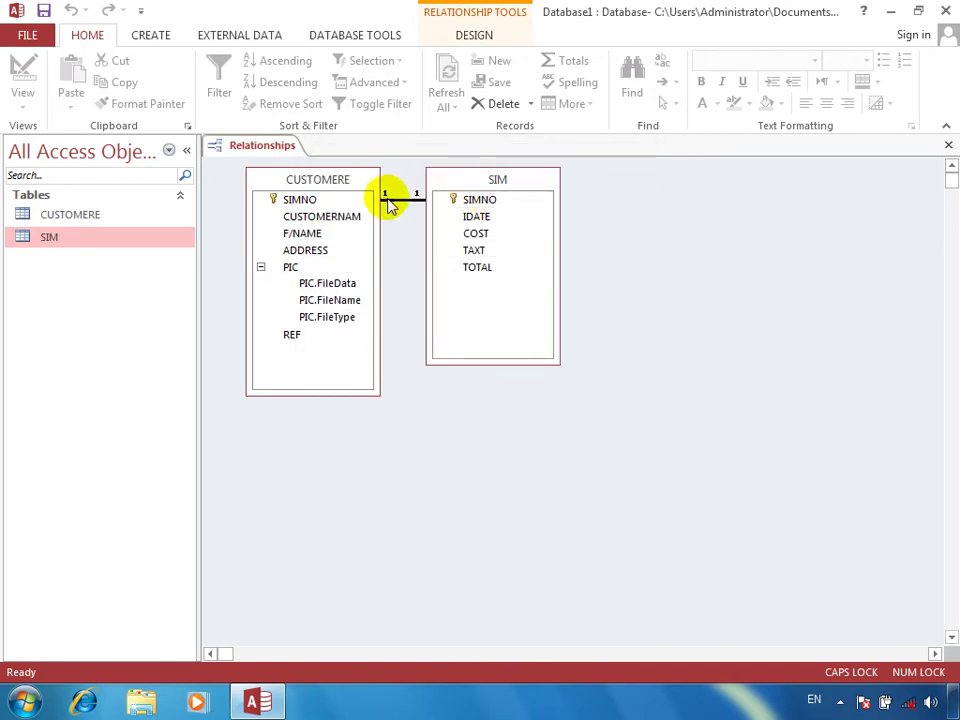
{"action": "left_click_drag", "start_coordinate": [495, 182], "coordinate": [566, 226]}
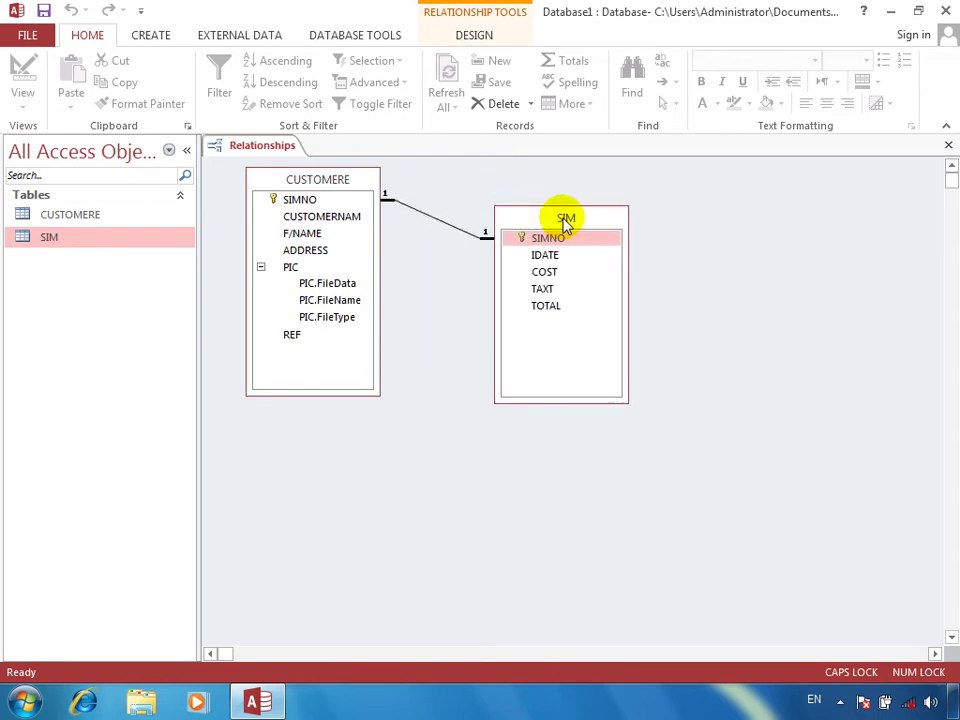
Step: Delete the existing CUSTOMERE–SIM relationship and drag CUSTOMERE's SIMNO onto SIM's SIMNO
{"action": "right_click", "coordinate": [439, 218]}
{"action": "left_click", "coordinate": [467, 253]}
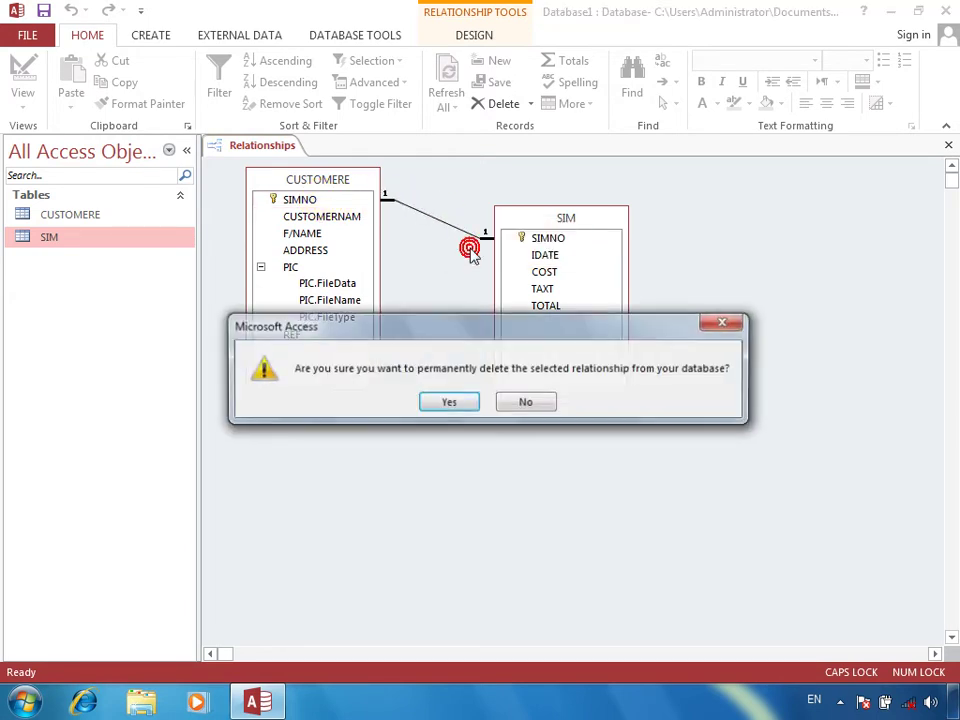
{"action": "left_click", "coordinate": [461, 410]}
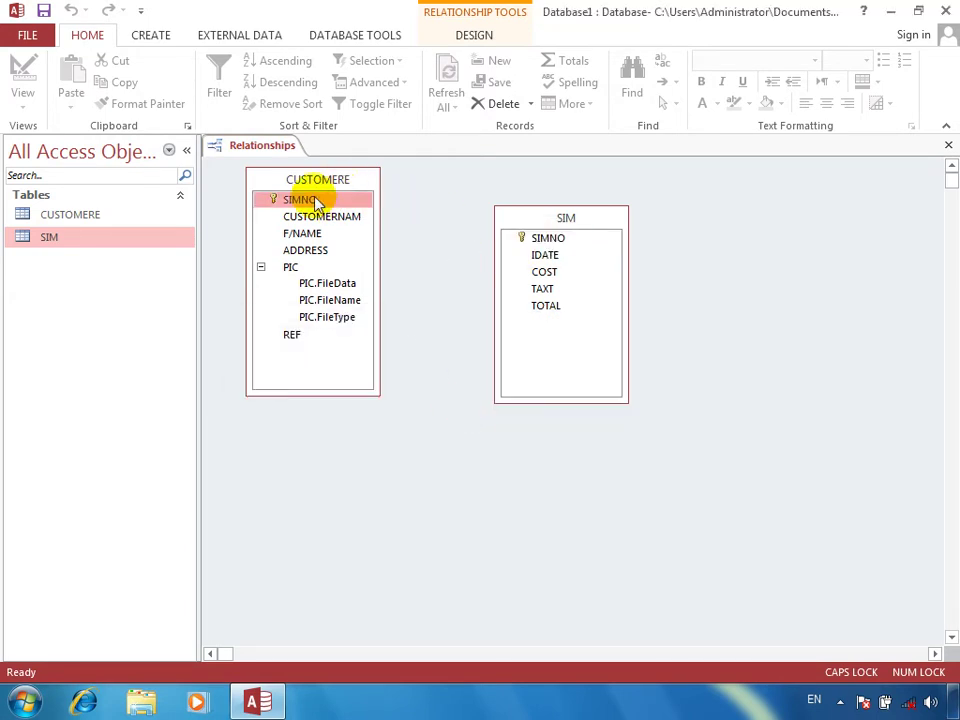
{"action": "left_click_drag", "start_coordinate": [316, 203], "coordinate": [553, 243]}
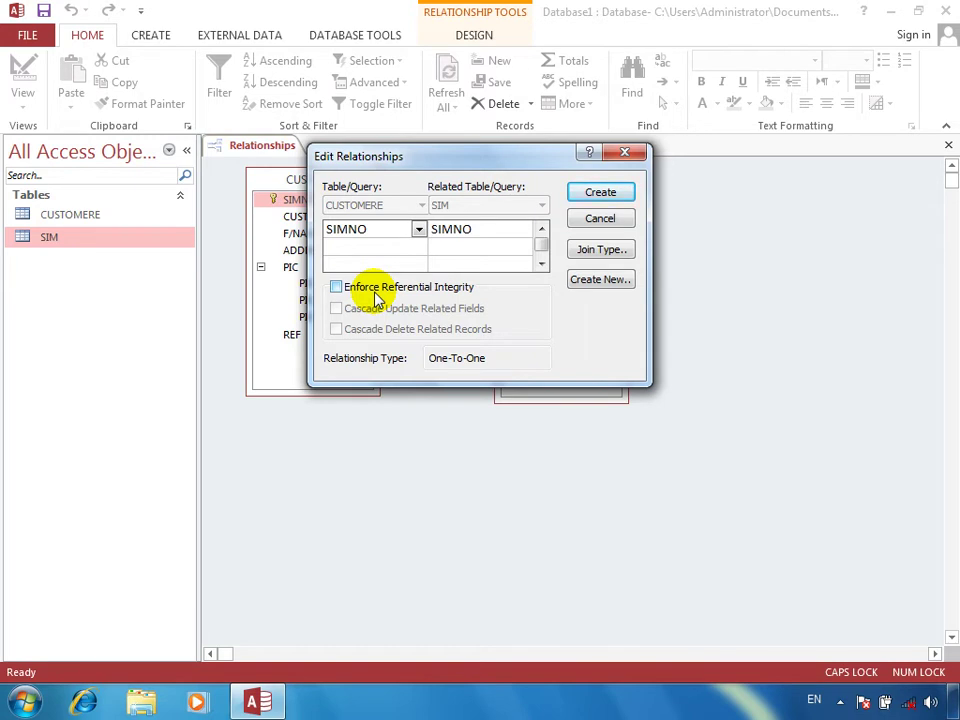
Step: Cancel the SIMNO join and instead link CUSTOMERE's SIMNO to SIM's IDATE one-to-many
{"action": "left_click", "coordinate": [400, 264]}
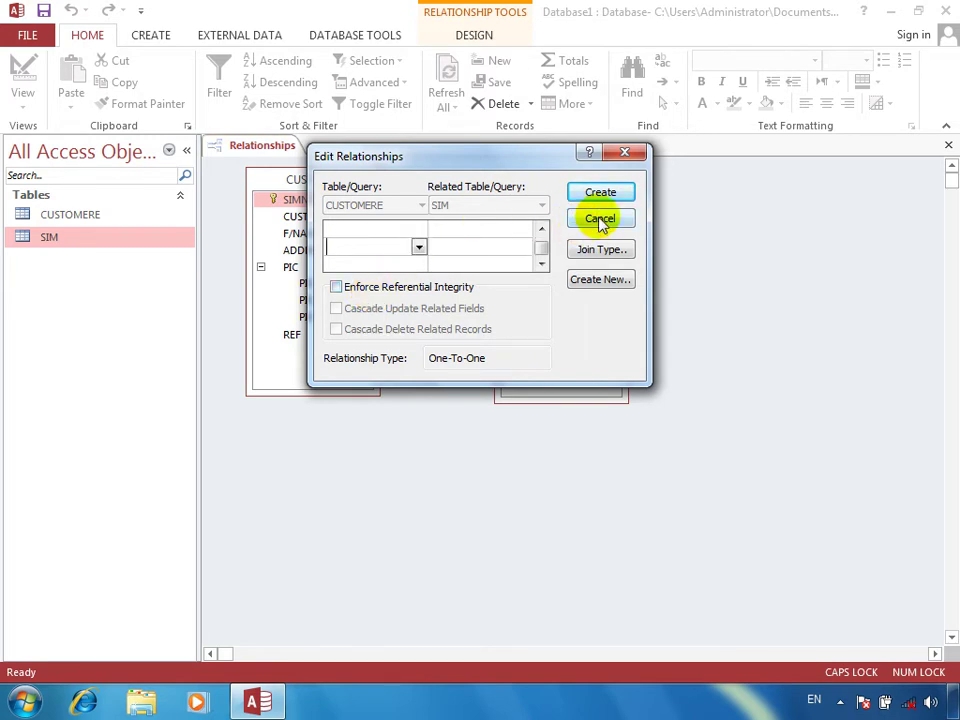
{"action": "left_click", "coordinate": [599, 220]}
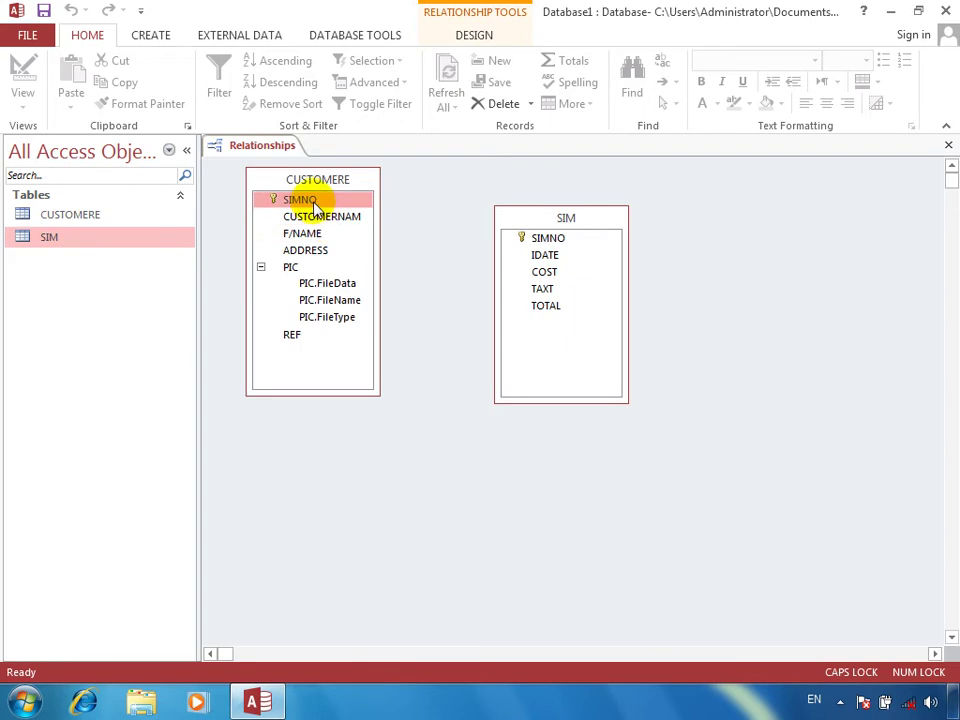
{"action": "left_click_drag", "start_coordinate": [313, 203], "coordinate": [541, 262]}
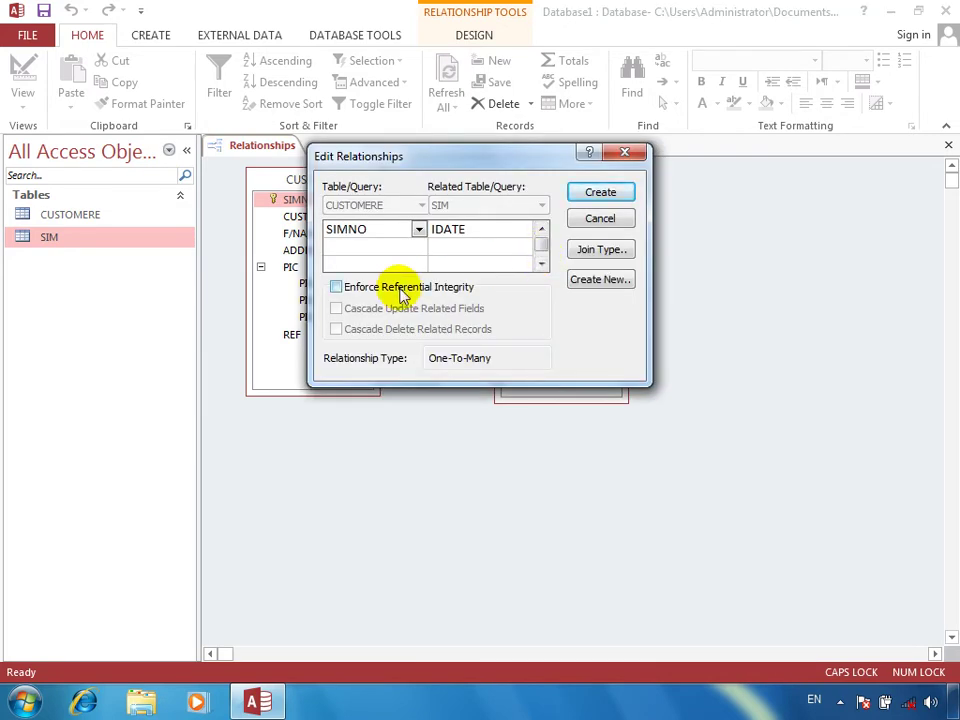
{"action": "left_click", "coordinate": [608, 193]}
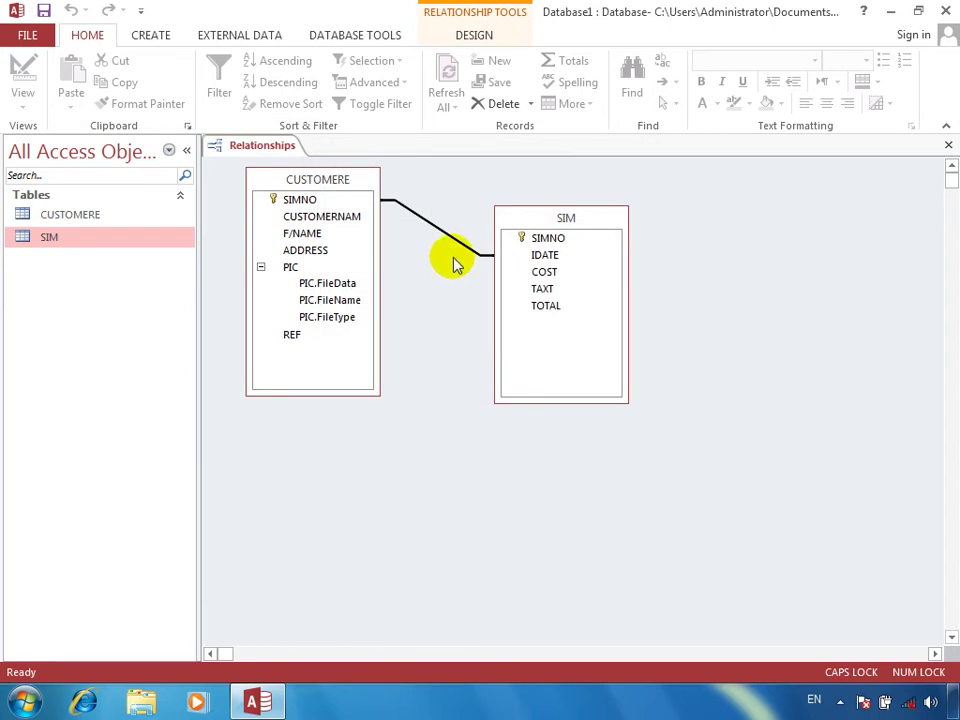
Step: Check the SIMNO-to-IDATE relationship's settings without changes, then delete that relationship line
{"action": "left_click", "coordinate": [465, 248]}
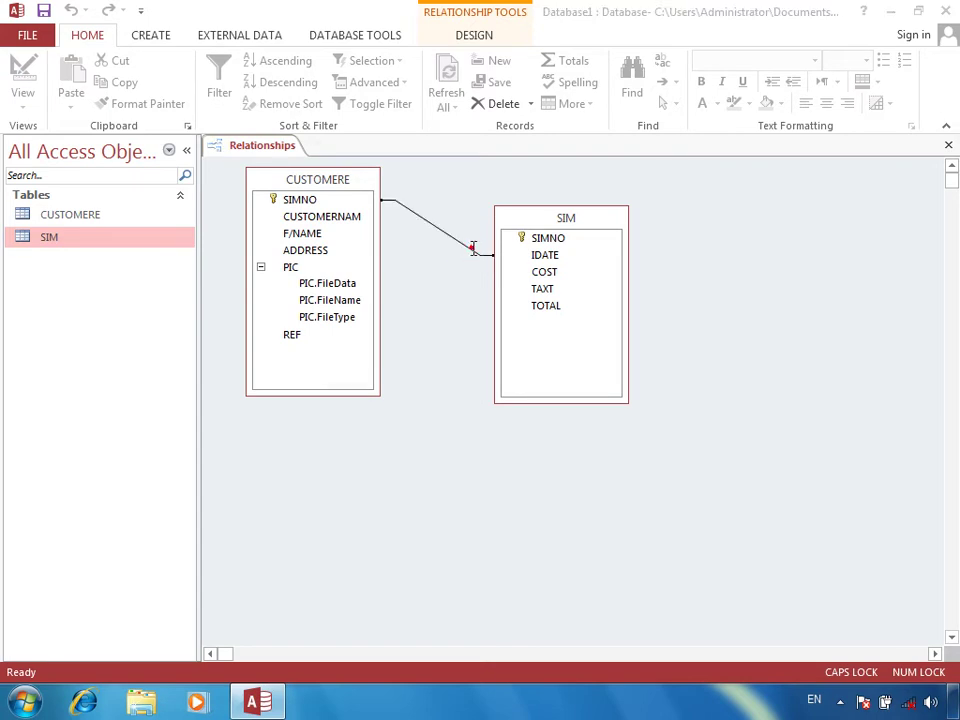
{"action": "double_click", "coordinate": [470, 247]}
{"action": "left_click", "coordinate": [589, 233]}
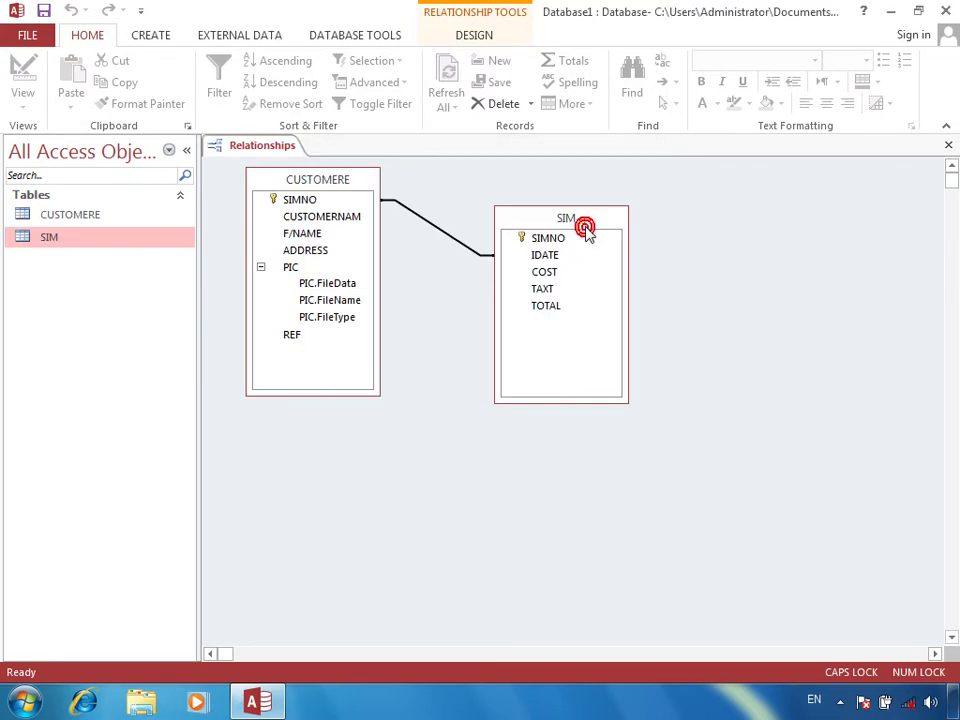
{"action": "left_click", "coordinate": [466, 250]}
{"action": "right_click", "coordinate": [466, 251]}
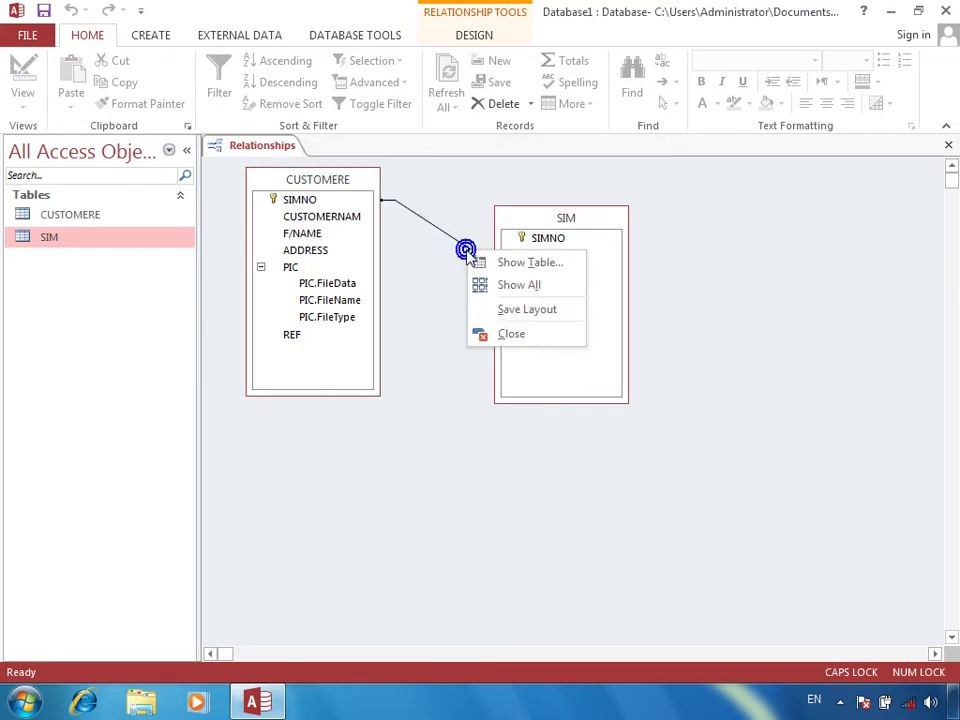
{"action": "left_click", "coordinate": [450, 236]}
{"action": "right_click", "coordinate": [452, 242]}
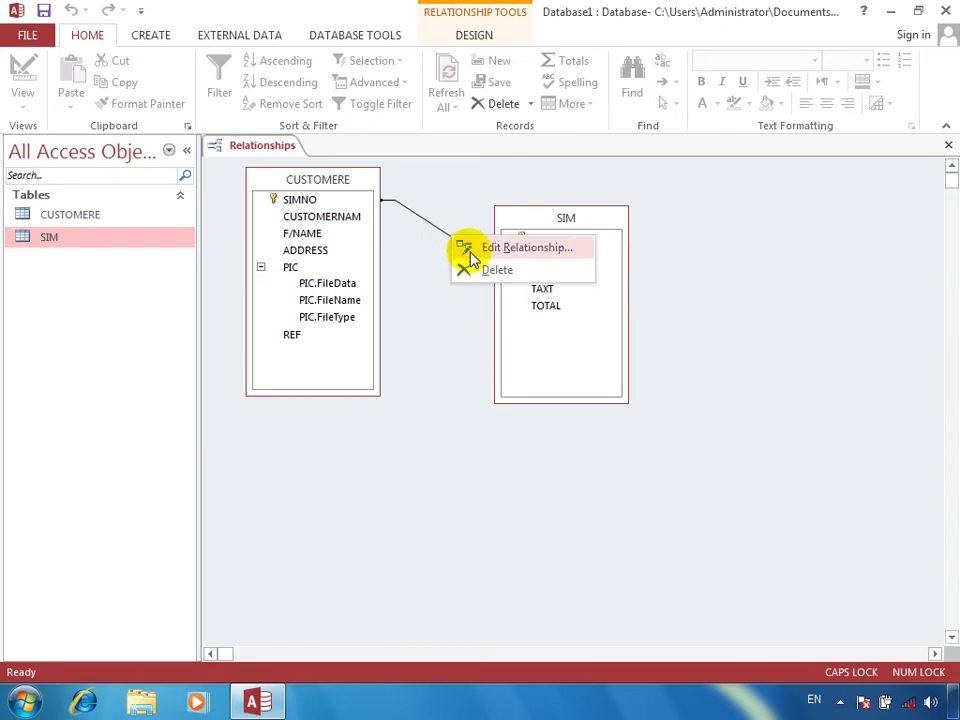
{"action": "left_click", "coordinate": [482, 270]}
{"action": "key", "text": "Return"}
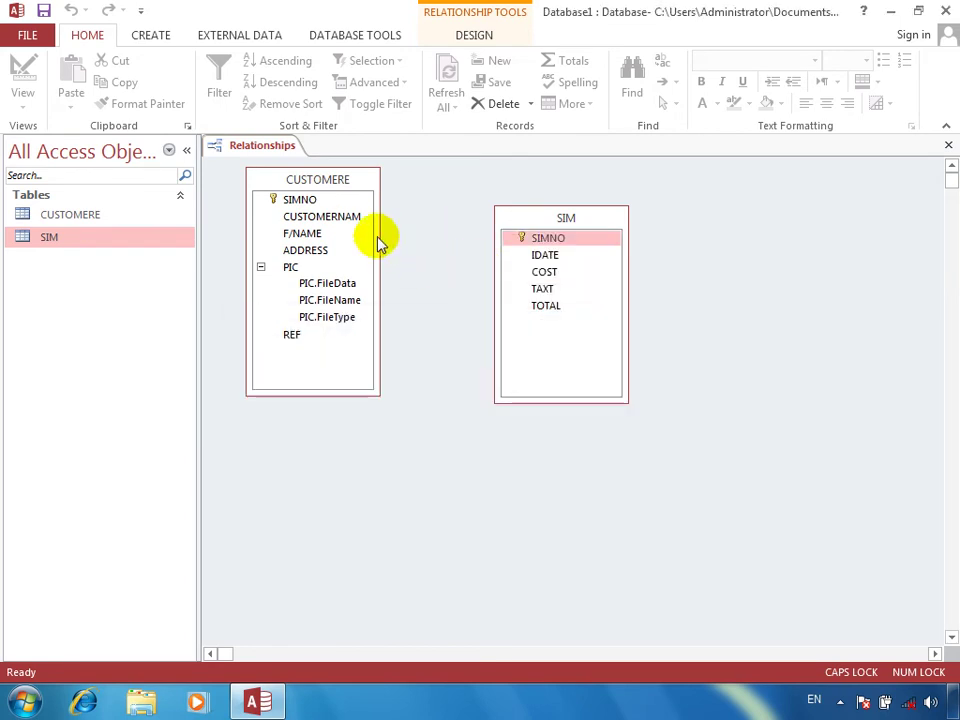
Step: Try relating CUSTOMERE.SIMNO to SIM.IDATE with referential integrity, then dismiss the type error and cancel
{"action": "left_click_drag", "start_coordinate": [318, 199], "coordinate": [543, 258]}
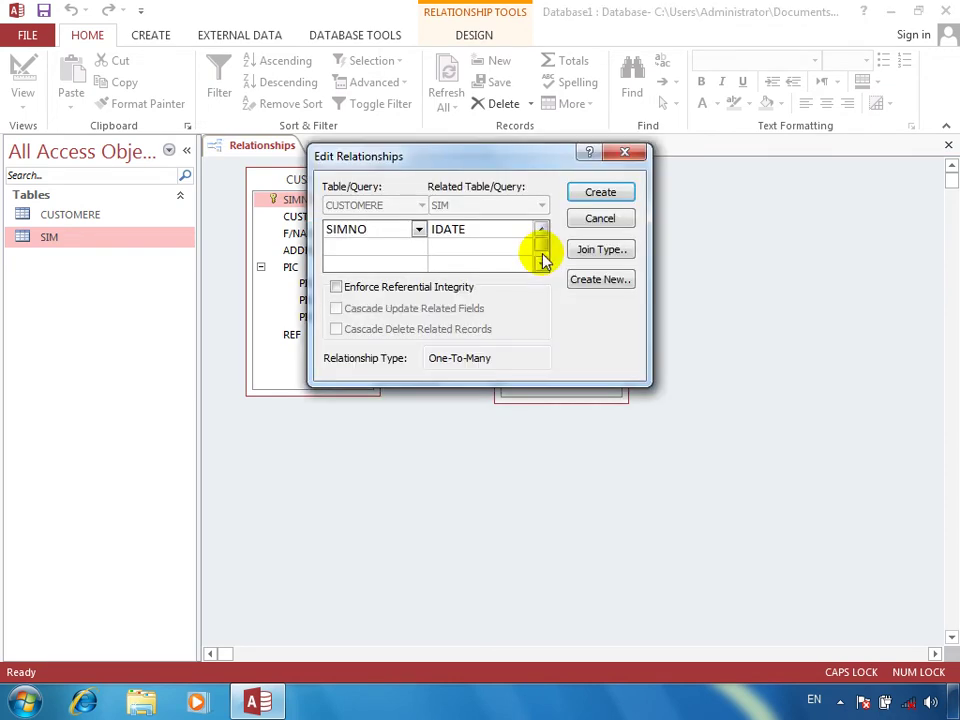
{"action": "left_click", "coordinate": [368, 287]}
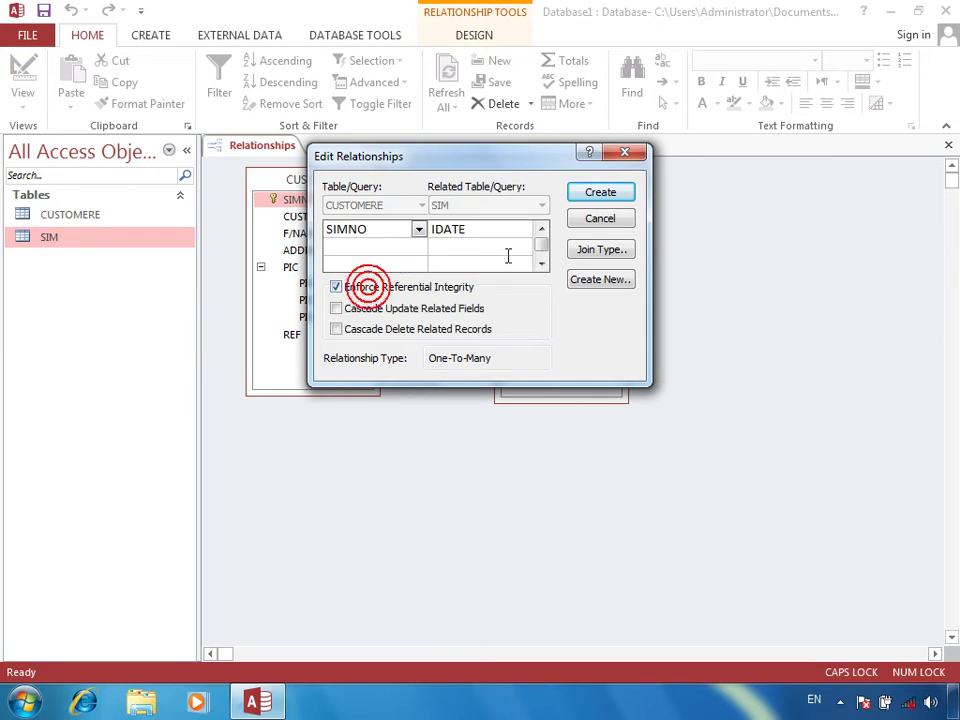
{"action": "left_click", "coordinate": [585, 196]}
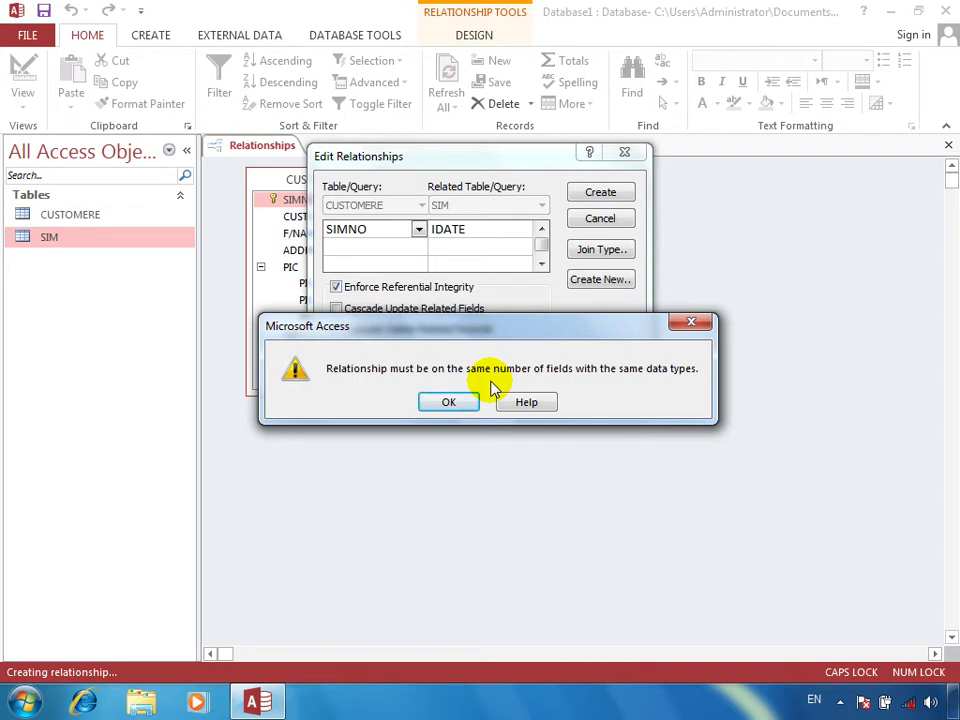
{"action": "left_click", "coordinate": [445, 404]}
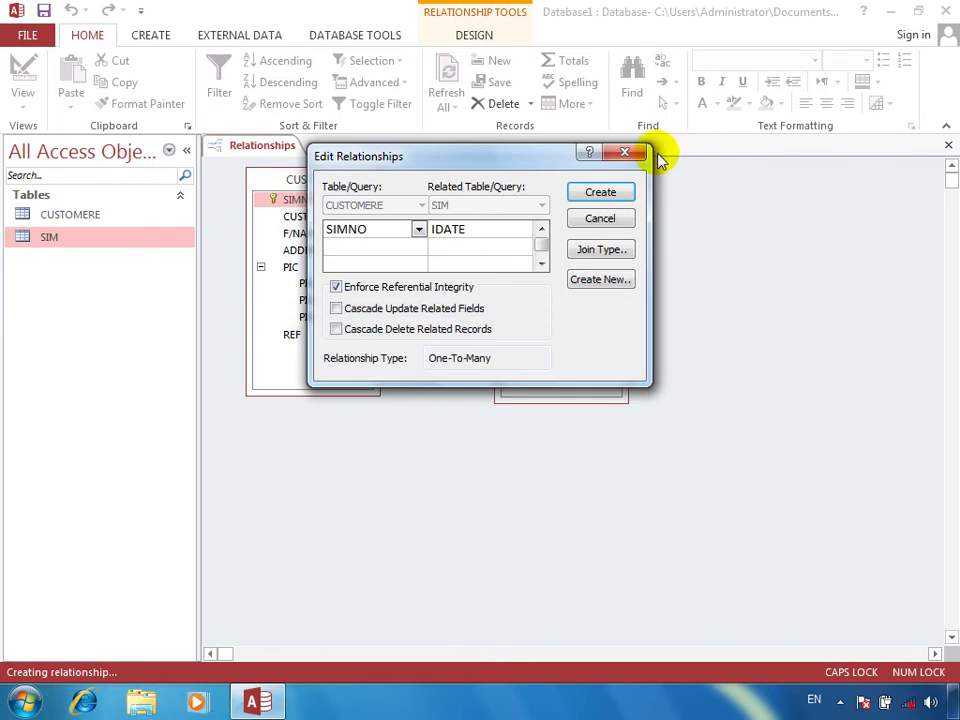
{"action": "left_click", "coordinate": [598, 218]}
Step: Relate CUSTOMERE.SIMNO to SIM.SIMNO one-to-one with referential integrity enforced
{"action": "left_click_drag", "start_coordinate": [326, 200], "coordinate": [550, 245]}
{"action": "left_click", "coordinate": [392, 290]}
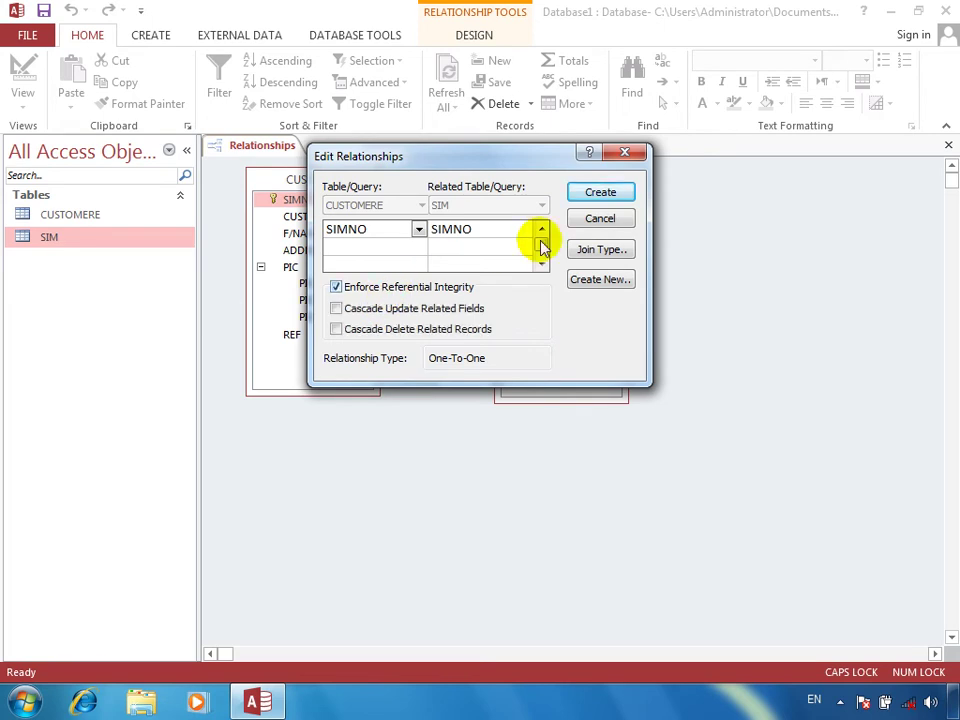
{"action": "left_click", "coordinate": [616, 192]}
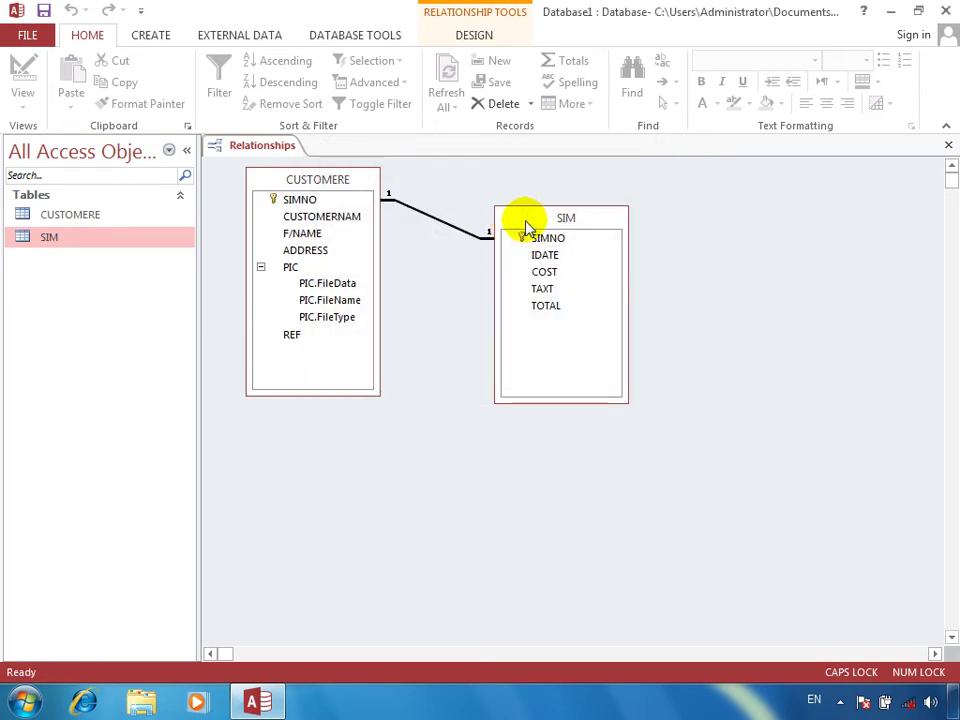
Step: Close the Relationships window, saving the layout, and select the CUSTOMERE table
{"action": "left_click", "coordinate": [949, 147]}
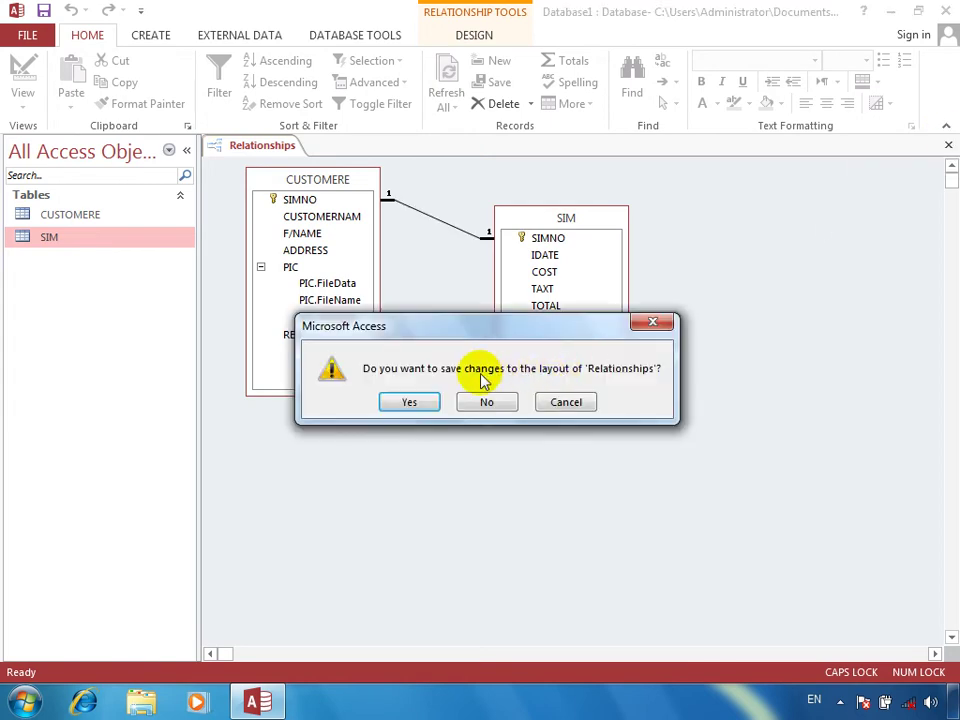
{"action": "left_click", "coordinate": [411, 401]}
{"action": "left_click", "coordinate": [103, 220]}
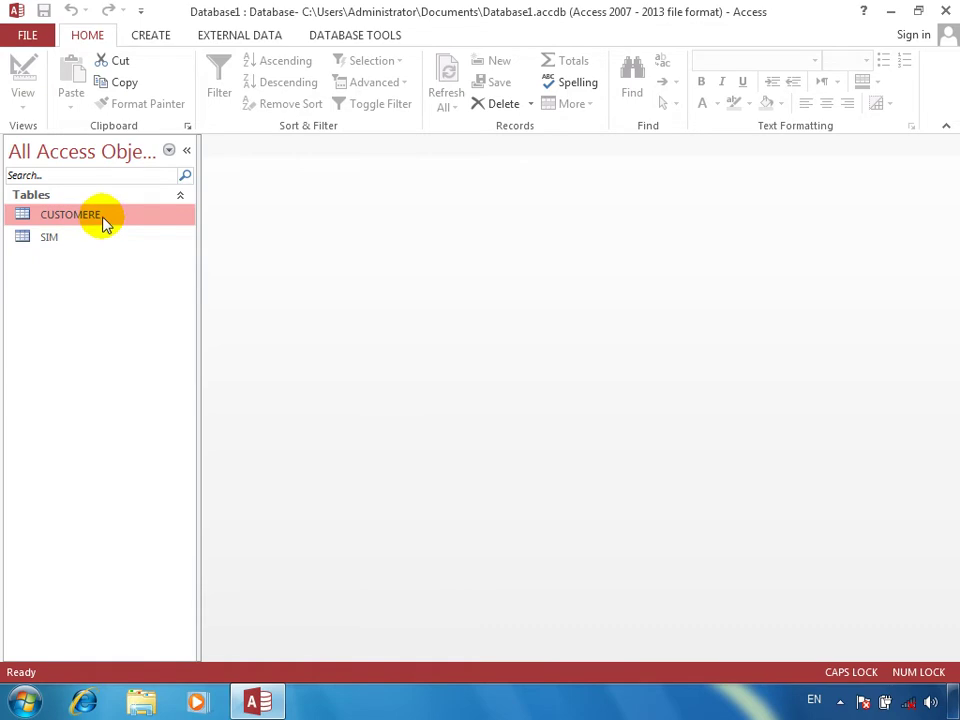
Step: Open the CUSTOMERE datasheet and fill the first record's SIM number and name fields
{"action": "double_click", "coordinate": [103, 220]}
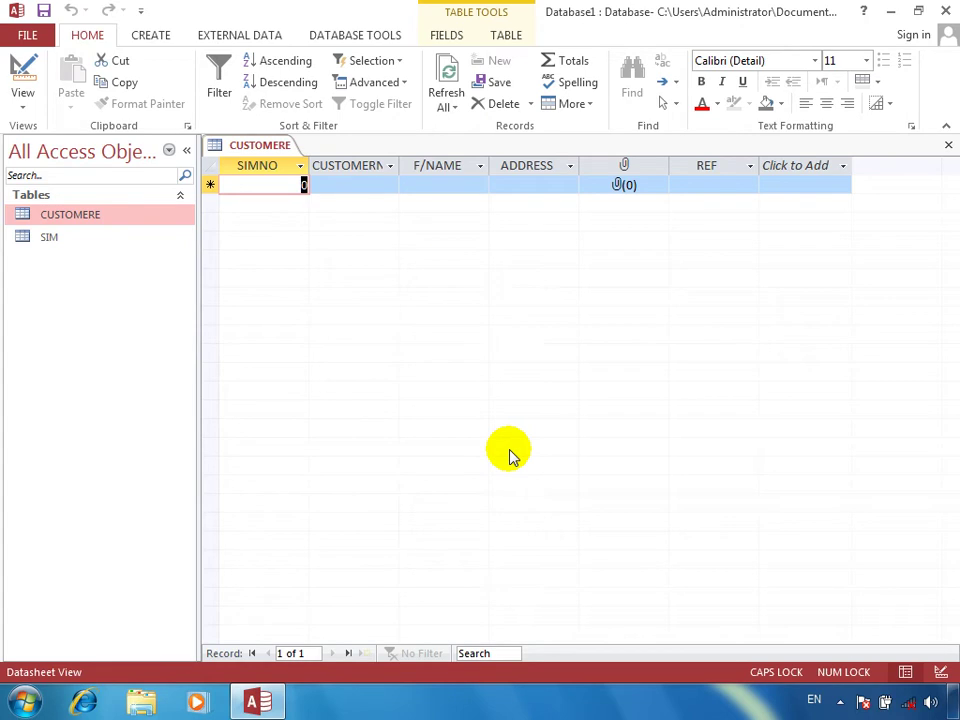
{"action": "type", "text": "36366363"}
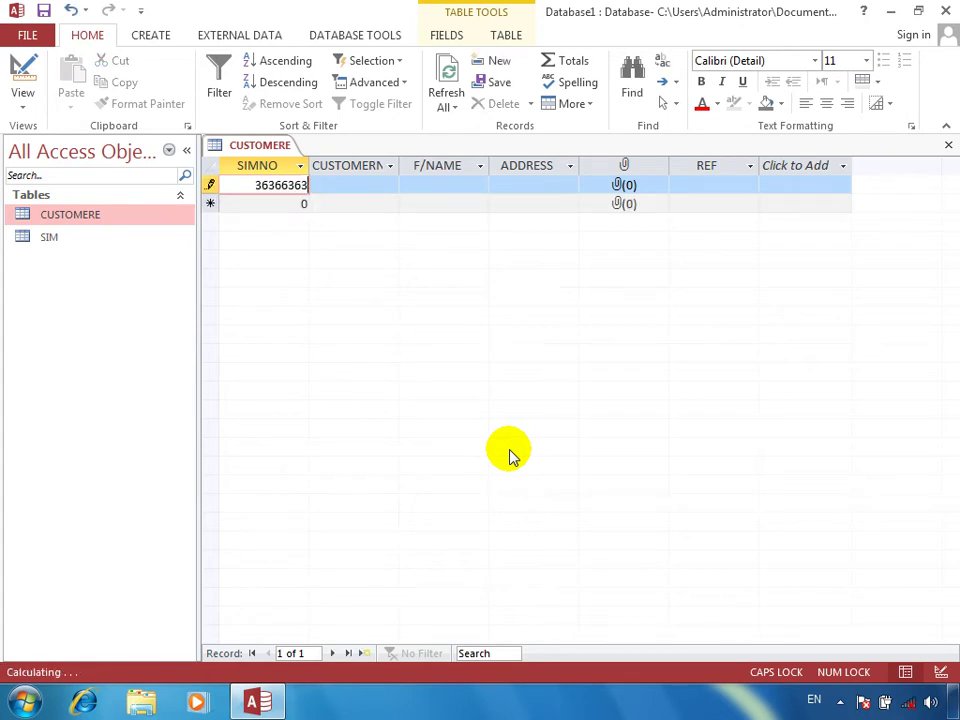
{"action": "key", "text": "Tab"}
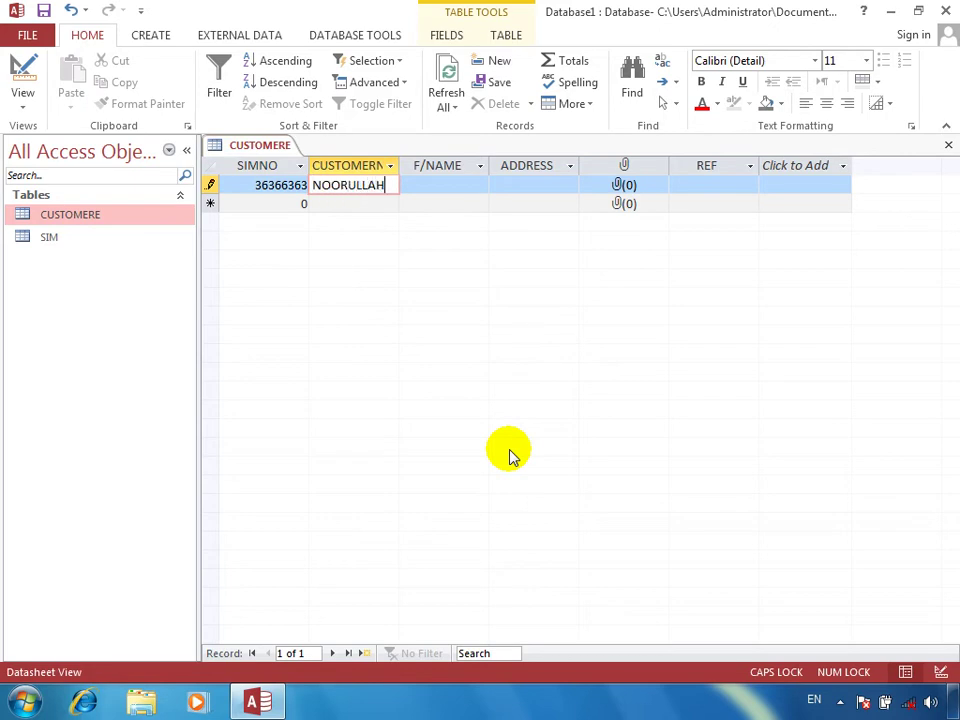
{"action": "key", "text": "Tab"}
{"action": "key", "text": "Tab"}
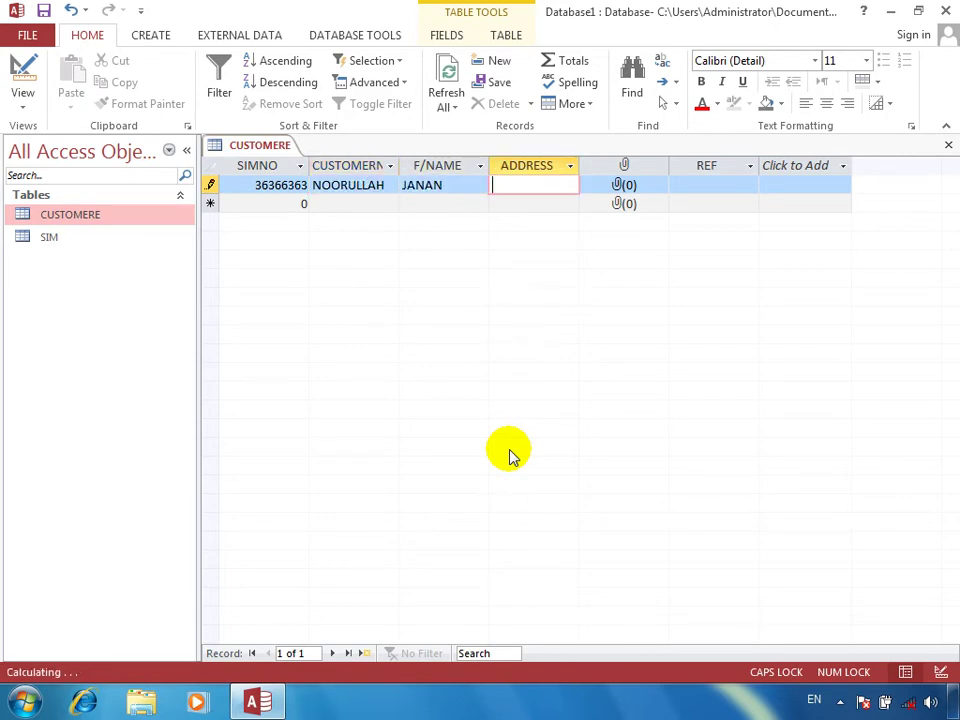
{"action": "type", "text": "KABUL"}
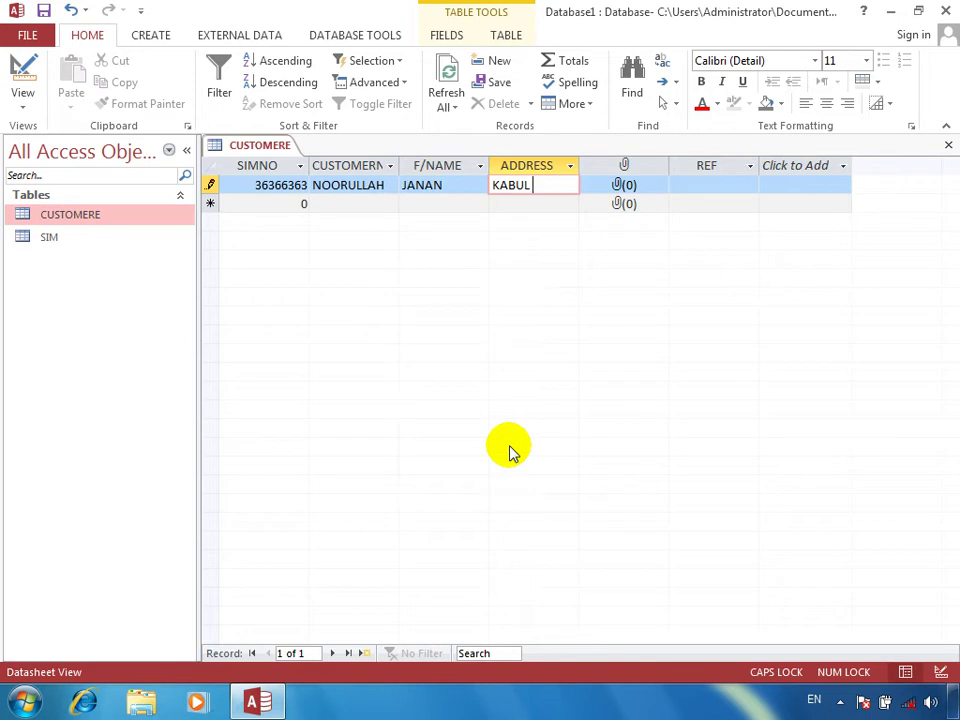
{"action": "key", "text": "Tab"}
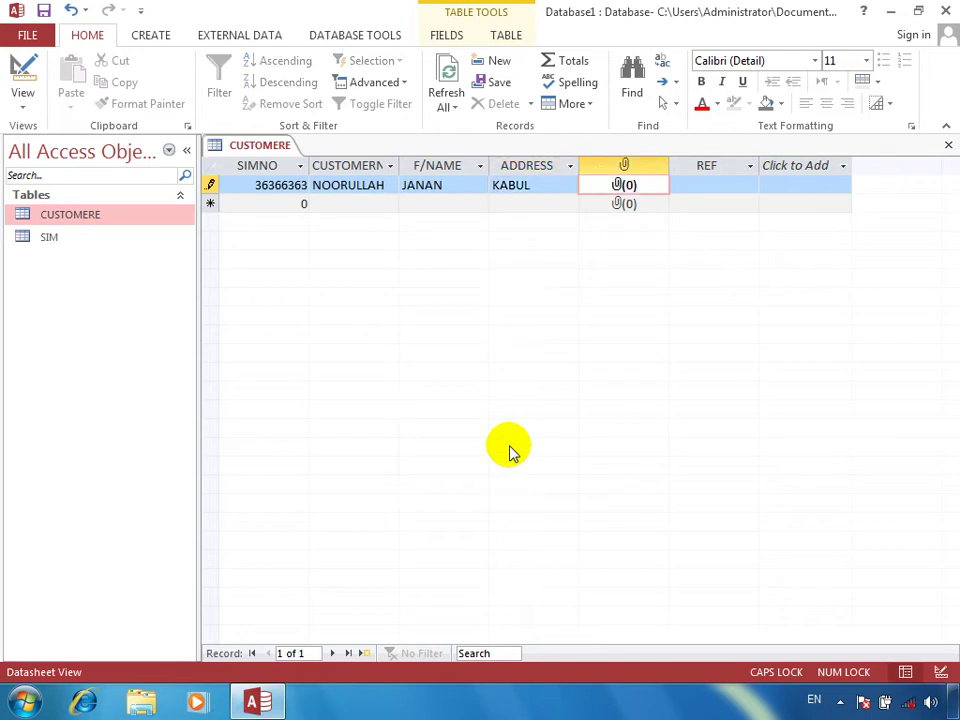
Step: Attach the Desert picture from Sample Pictures, then enter the REF value and save the record
{"action": "key", "text": "space"}
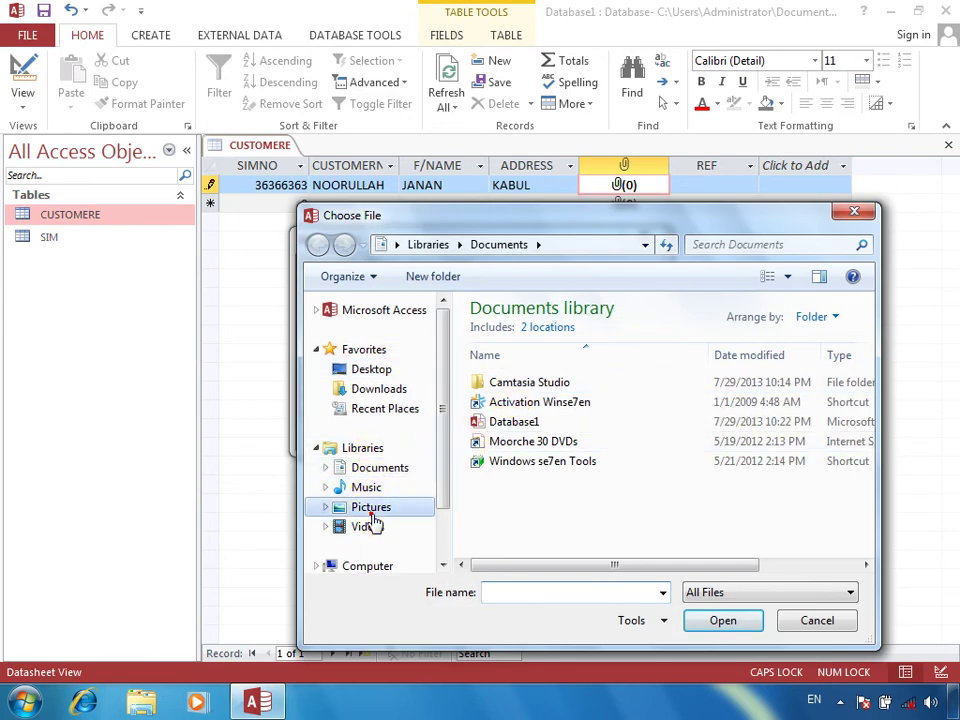
{"action": "left_click", "coordinate": [370, 509]}
{"action": "double_click", "coordinate": [510, 395]}
{"action": "left_click", "coordinate": [634, 410]}
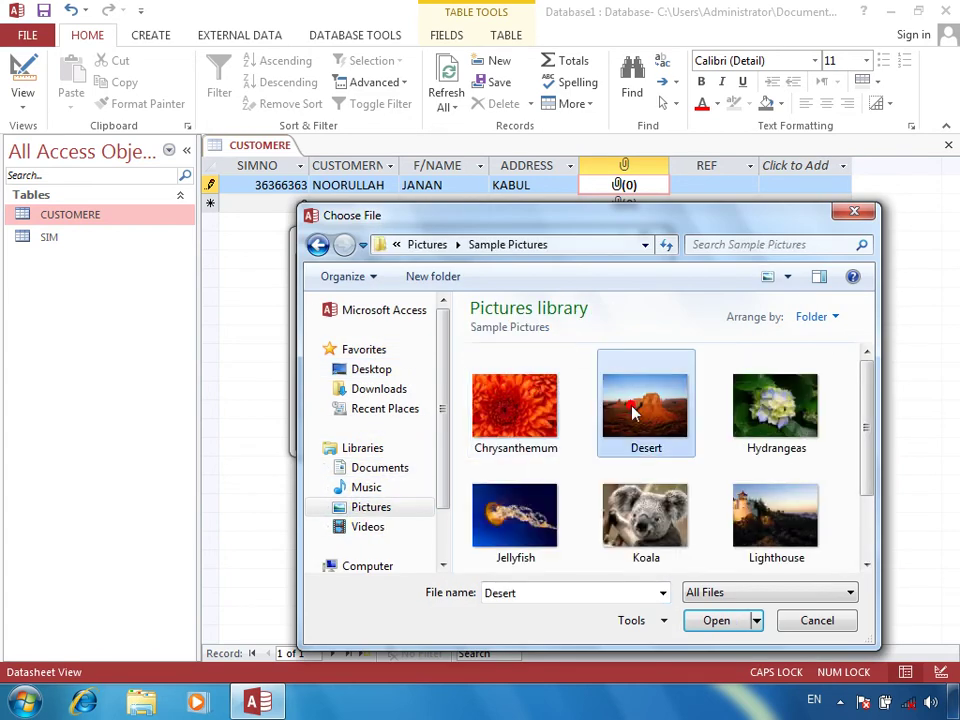
{"action": "double_click", "coordinate": [634, 410]}
{"action": "left_click", "coordinate": [555, 433]}
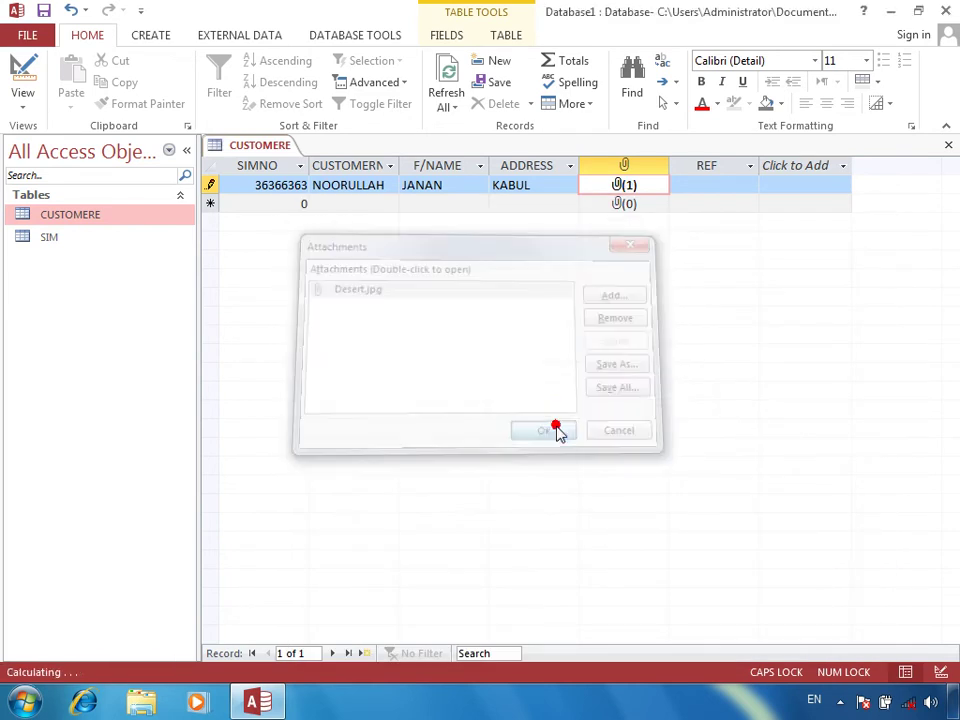
{"action": "left_click", "coordinate": [721, 183]}
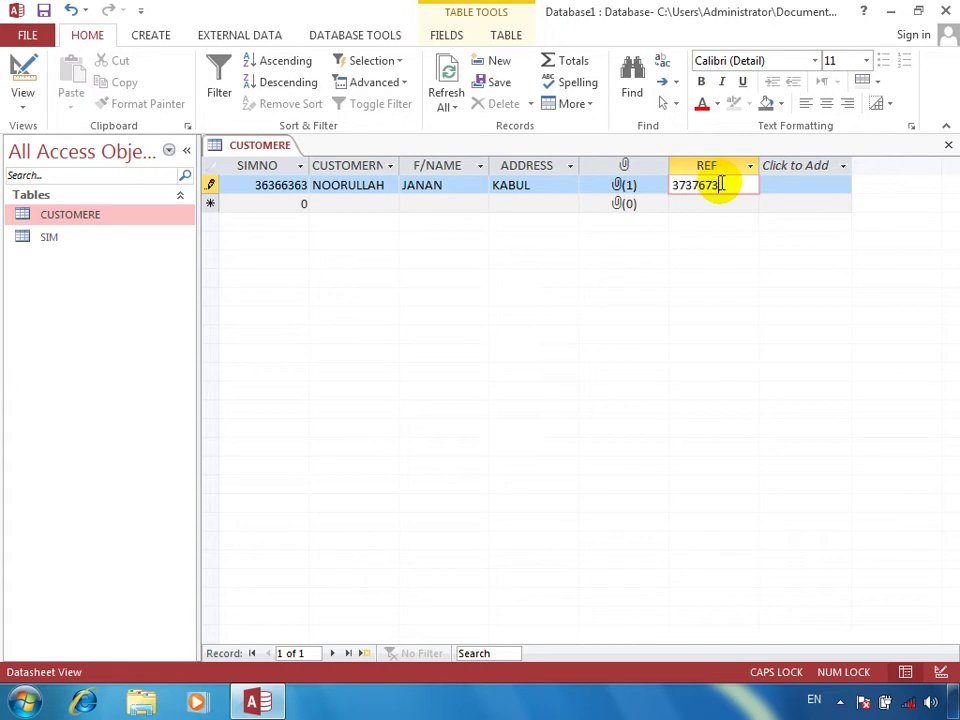
{"action": "key", "text": "Return"}
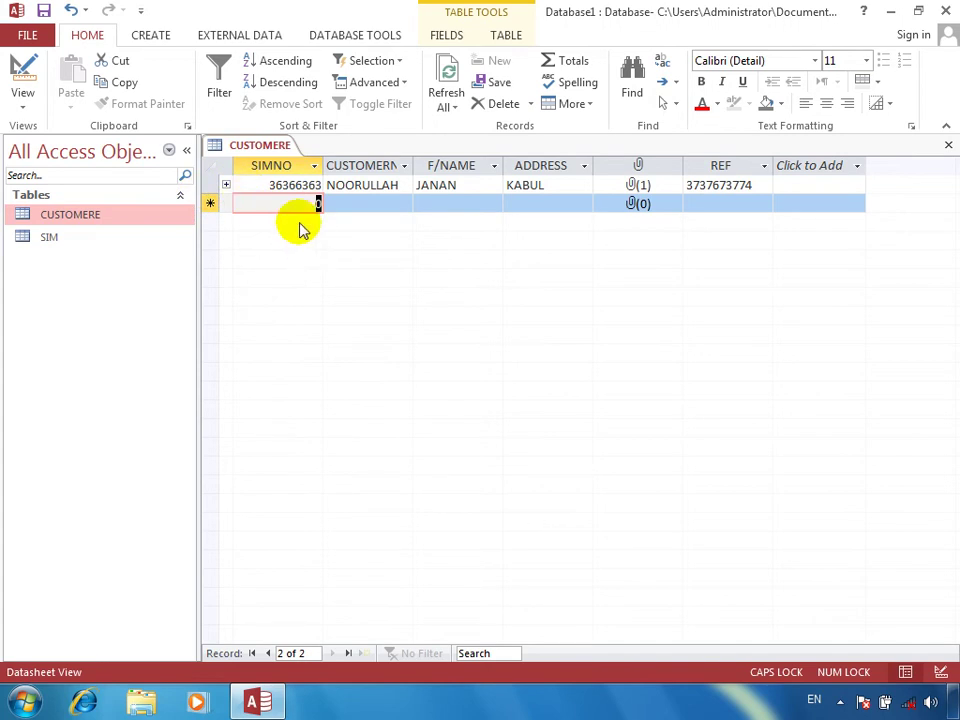
Step: Expand the first customer's SIM subdatasheet and enter today's date, COST 300, TAXT 200, TOTAL 500
{"action": "left_click", "coordinate": [227, 186]}
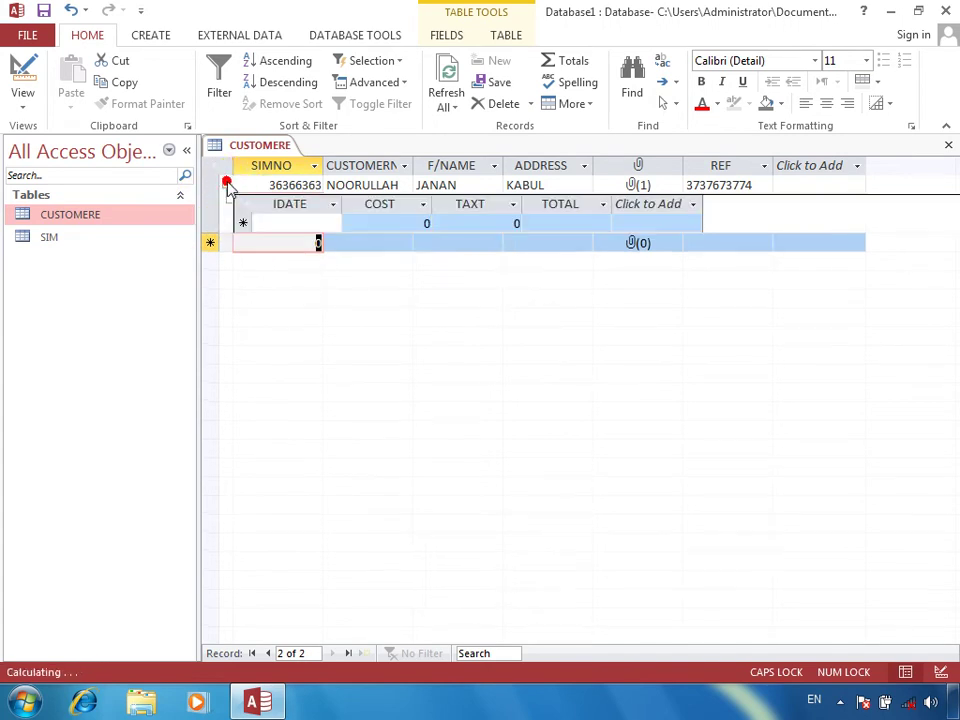
{"action": "left_click", "coordinate": [227, 186]}
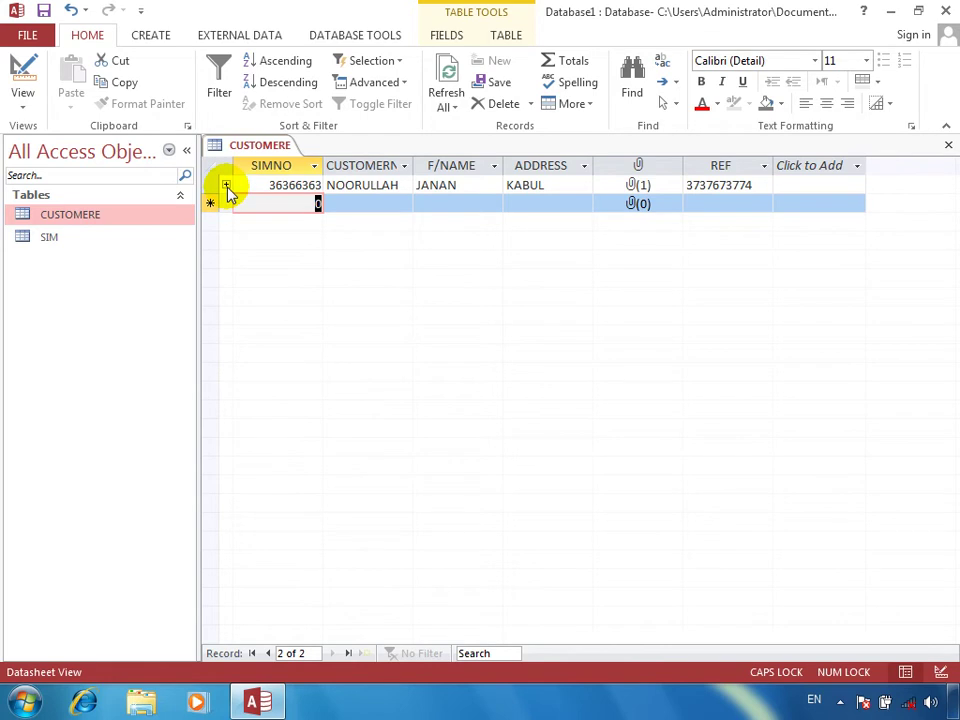
{"action": "left_click", "coordinate": [227, 186]}
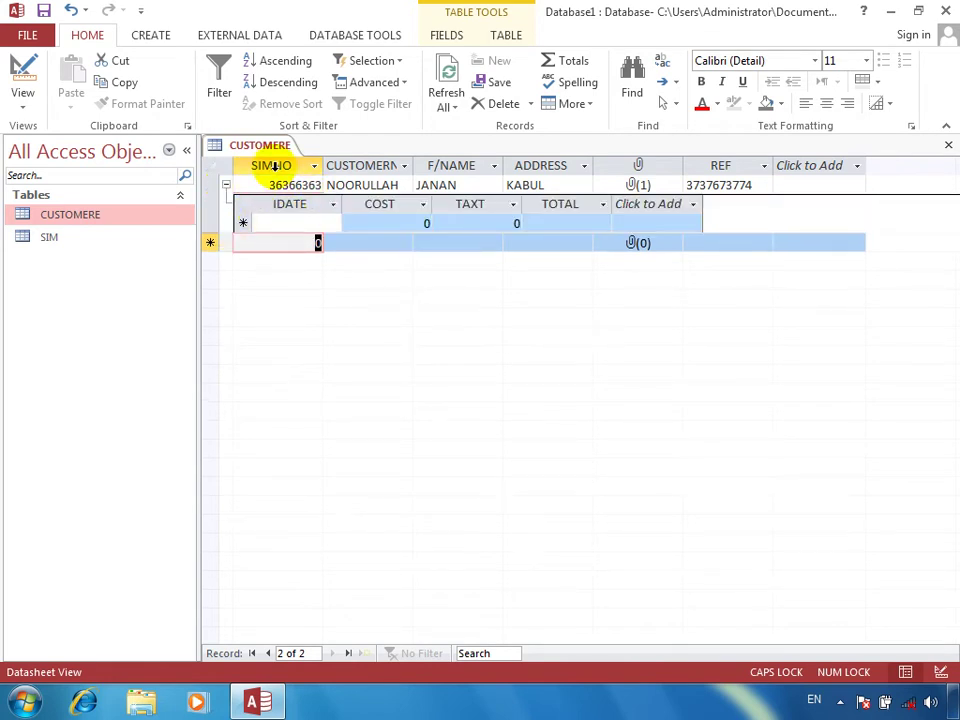
{"action": "left_click", "coordinate": [280, 222]}
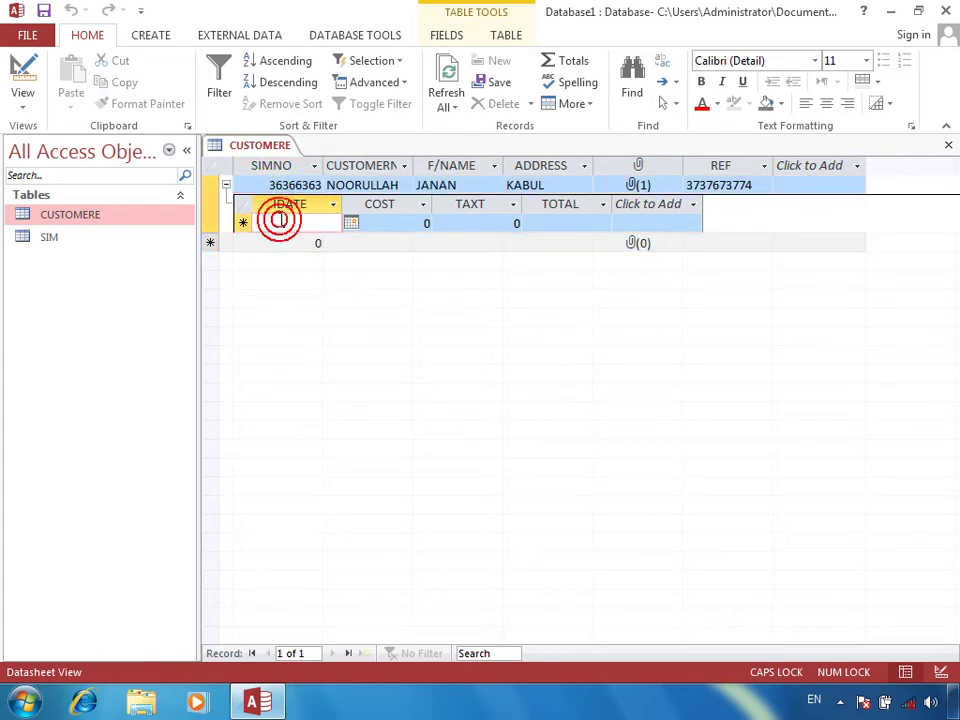
{"action": "key", "text": "ctrl+semicolon"}
{"action": "key", "text": "Tab"}
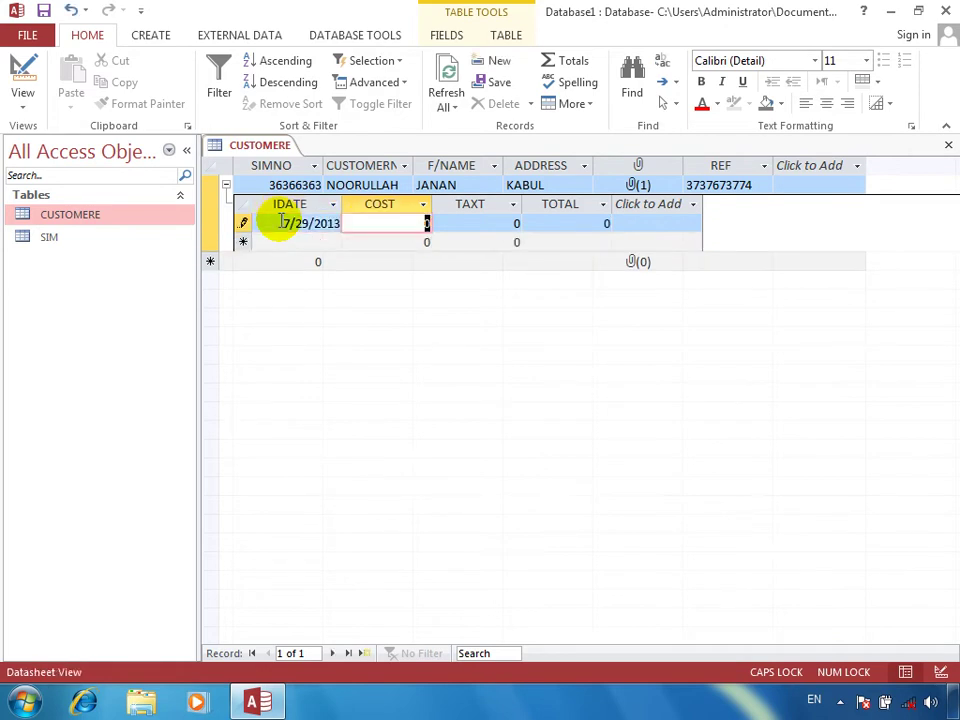
{"action": "type", "text": "300"}
{"action": "key", "text": "Tab"}
{"action": "type", "text": "200"}
{"action": "key", "text": "Tab"}
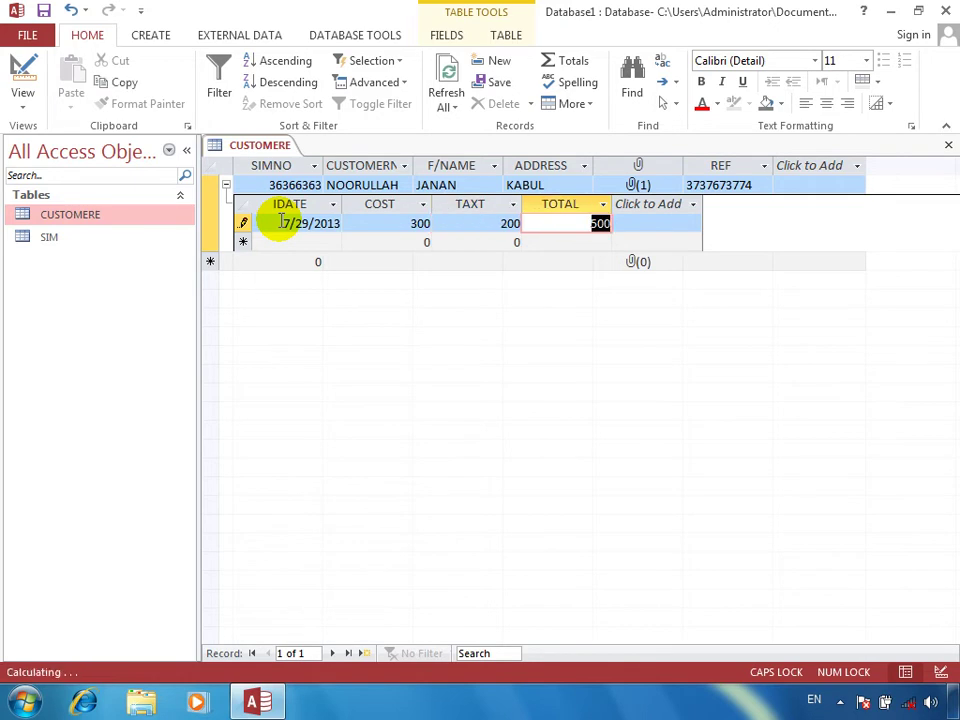
{"action": "key", "text": "Tab"}
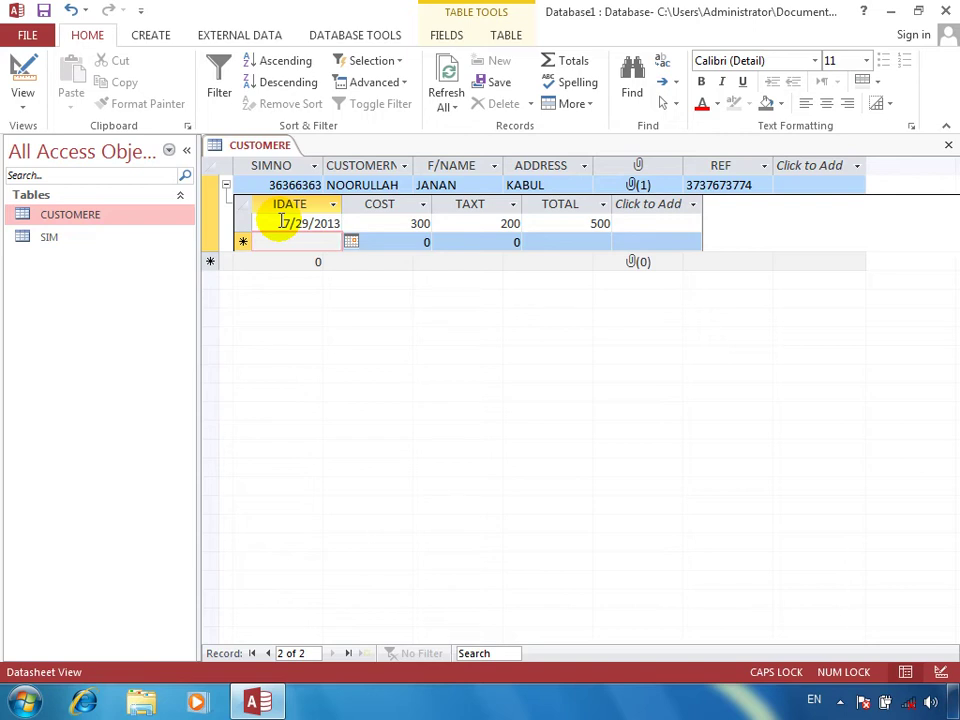
Step: Enter a second SIM entry with today's date, COST 12000 and TAXT 6000
{"action": "key", "text": "ctrl+semicolon"}
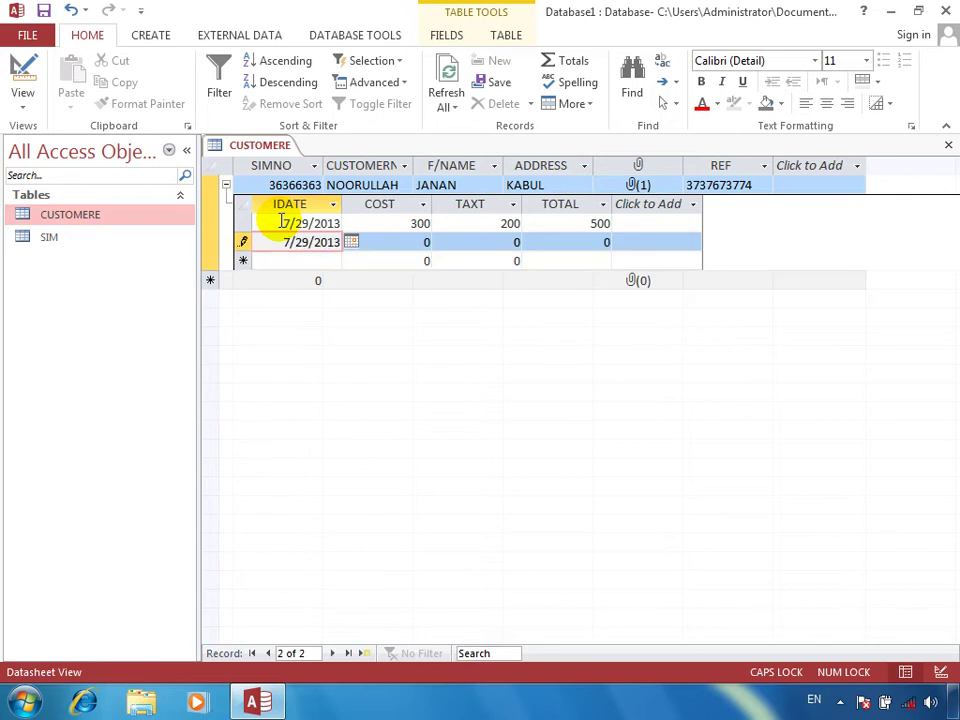
{"action": "key", "text": "Tab"}
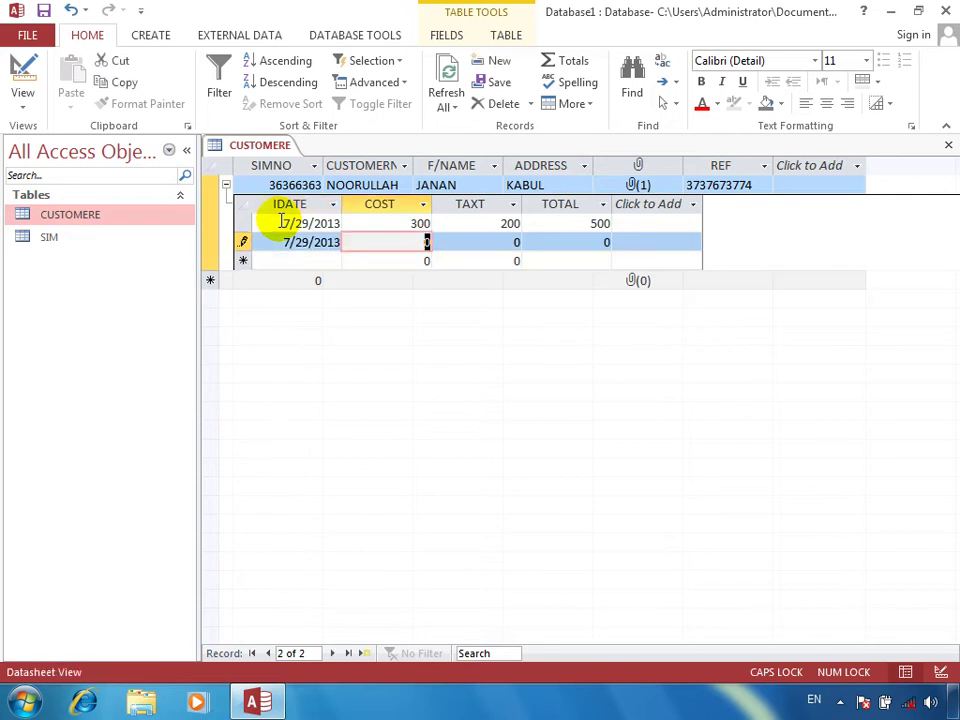
{"action": "type", "text": "120000"}
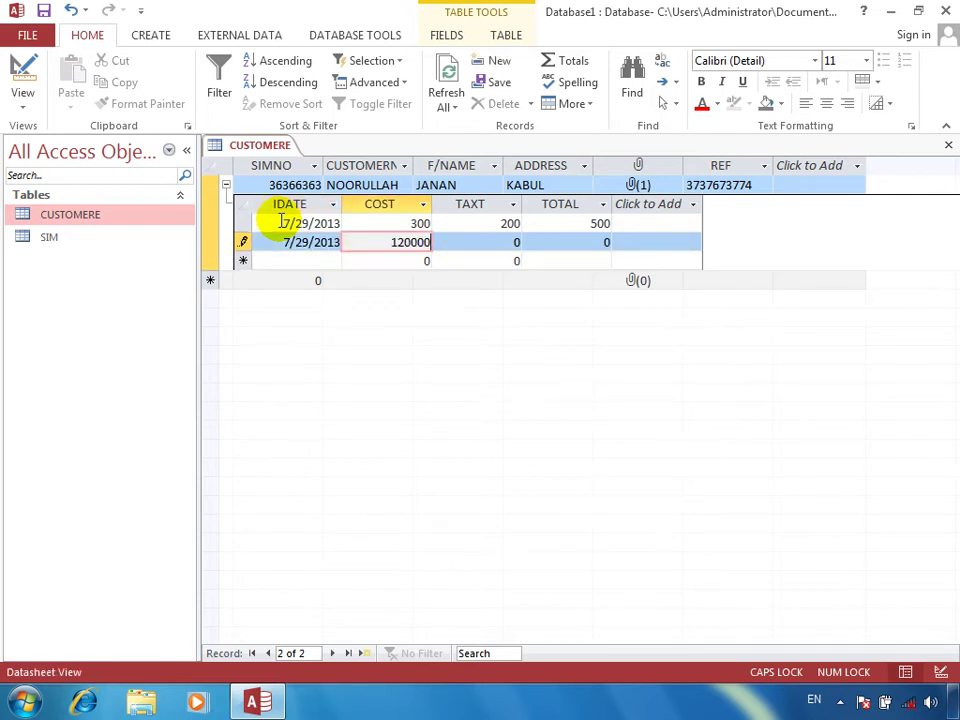
{"action": "key", "text": "BackSpace"}
{"action": "key", "text": "Tab"}
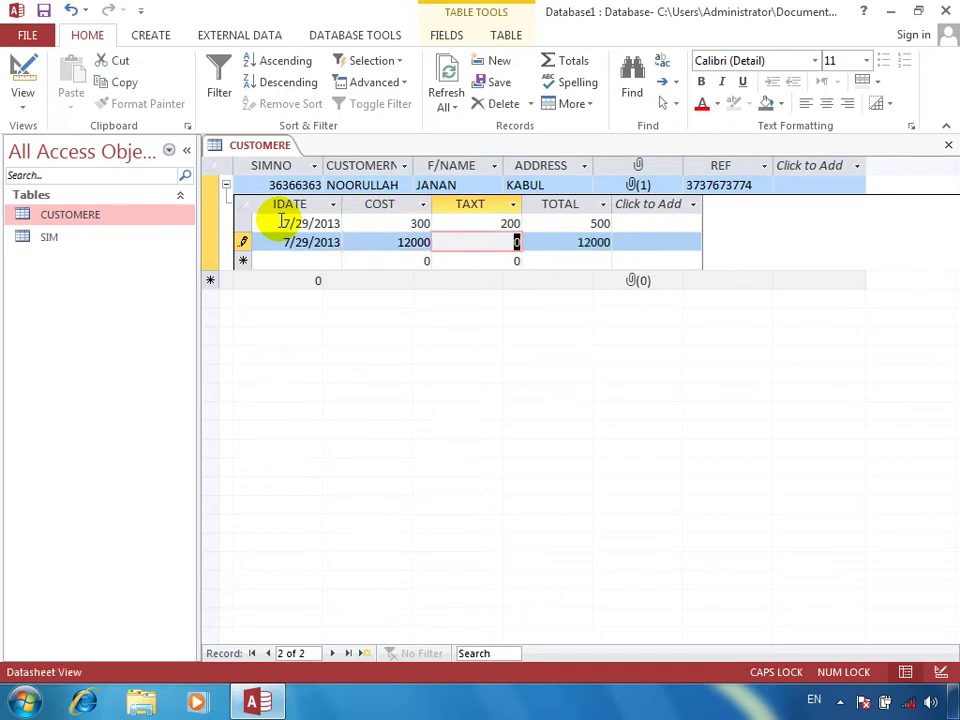
{"action": "type", "text": "6000"}
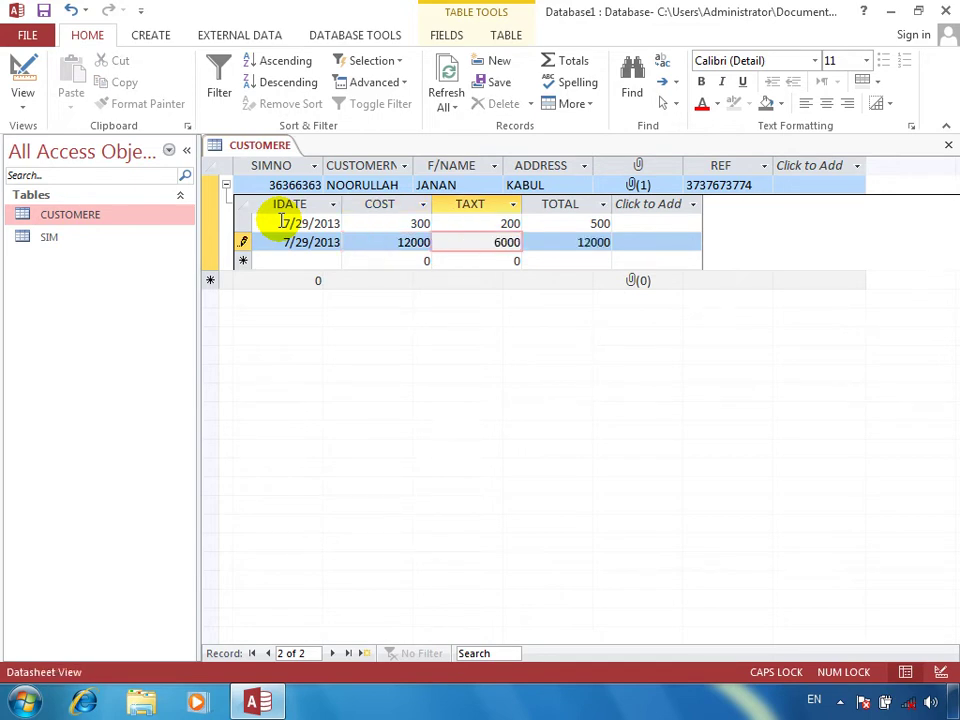
{"action": "key", "text": "Tab"}
{"action": "key", "text": "Tab"}
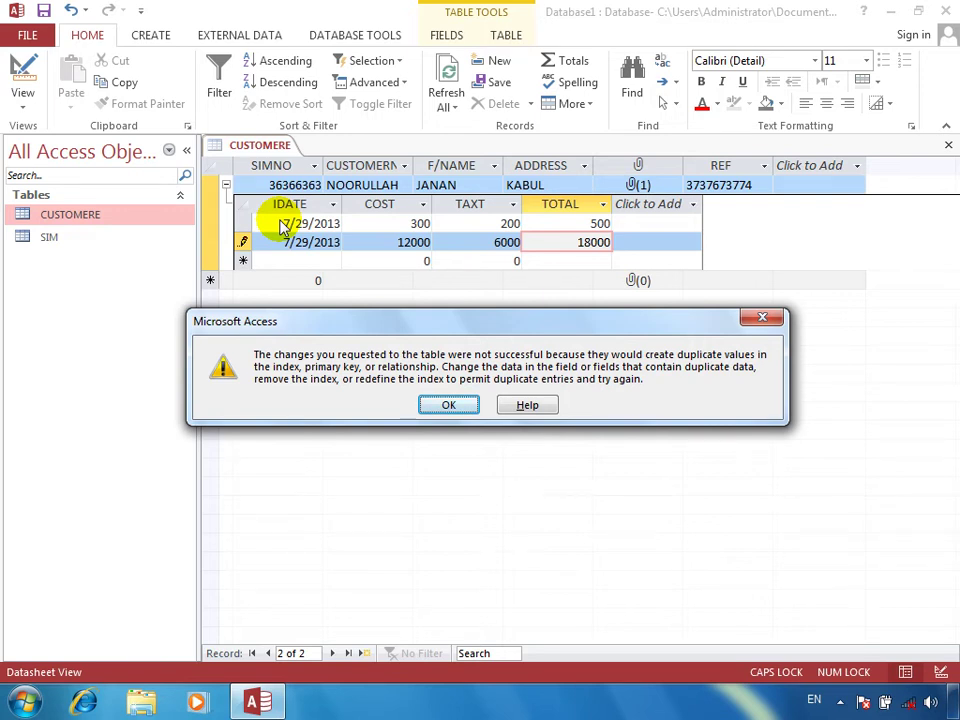
Step: Dismiss the duplicate-values error and close CUSTOMERE, discarding the rejected entry
{"action": "left_click", "coordinate": [447, 403]}
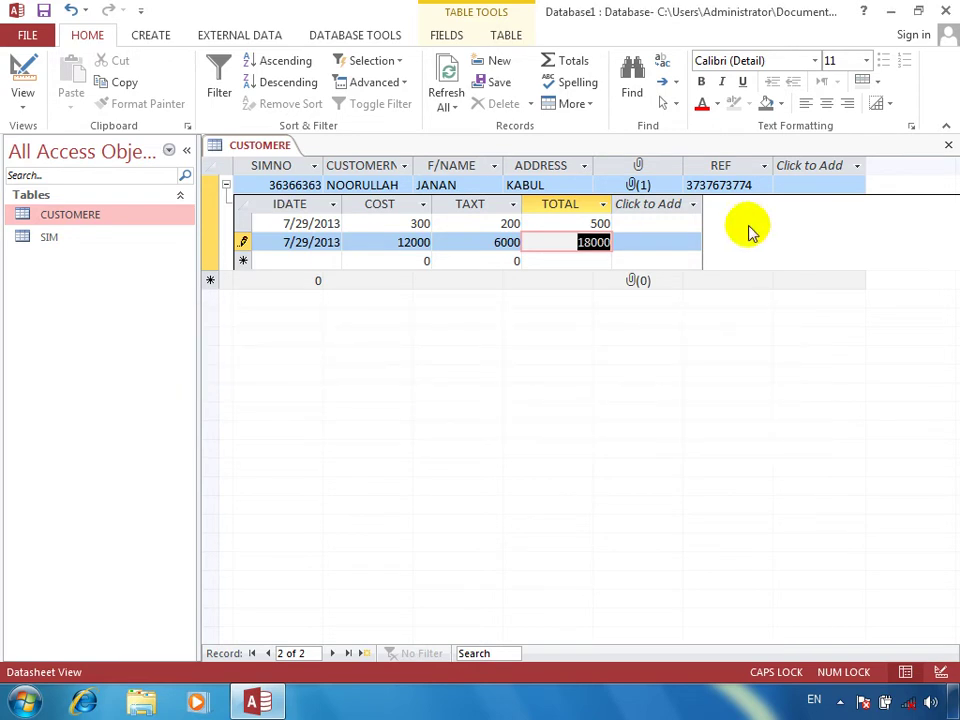
{"action": "left_click", "coordinate": [948, 145]}
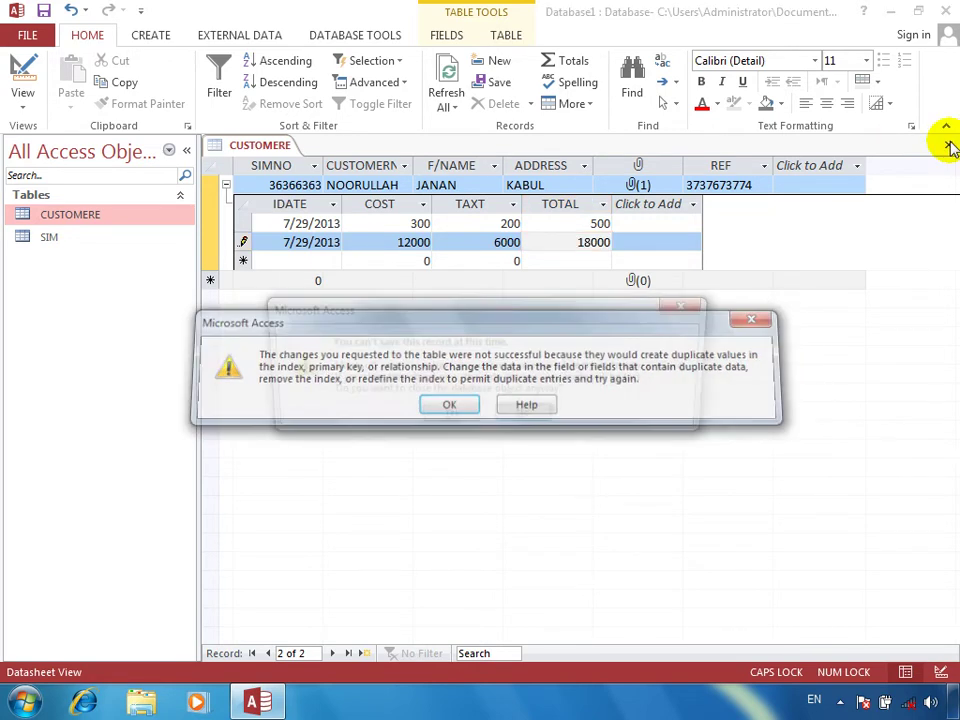
{"action": "key", "text": "Return"}
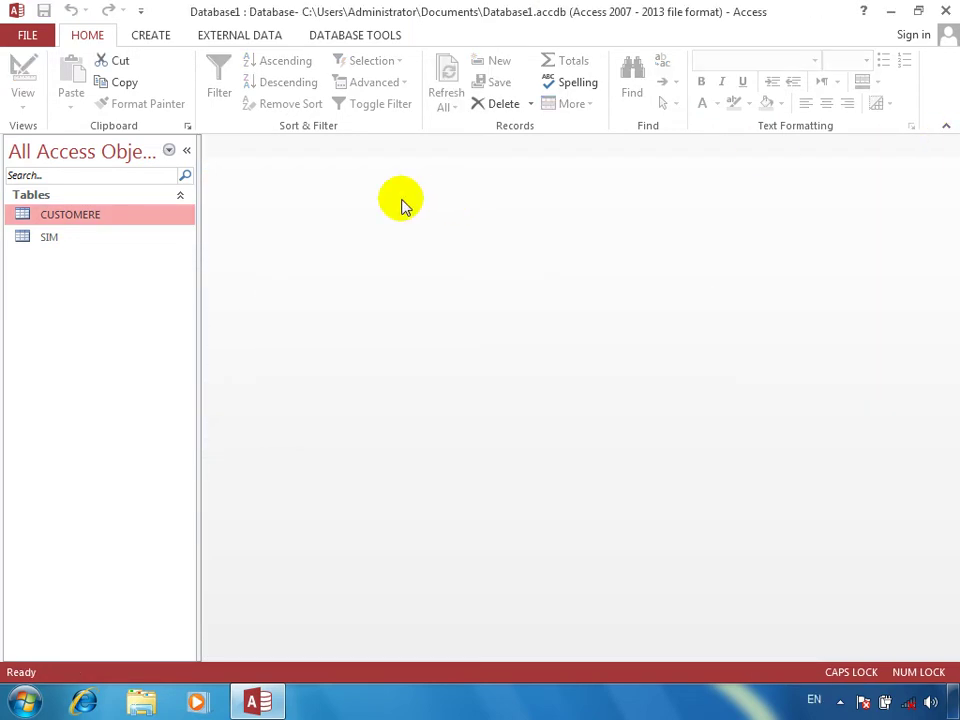
Step: Open the SIM table to confirm its single 500 entry, close it, and reopen CUSTOMERE
{"action": "left_click", "coordinate": [43, 244]}
{"action": "double_click", "coordinate": [43, 244]}
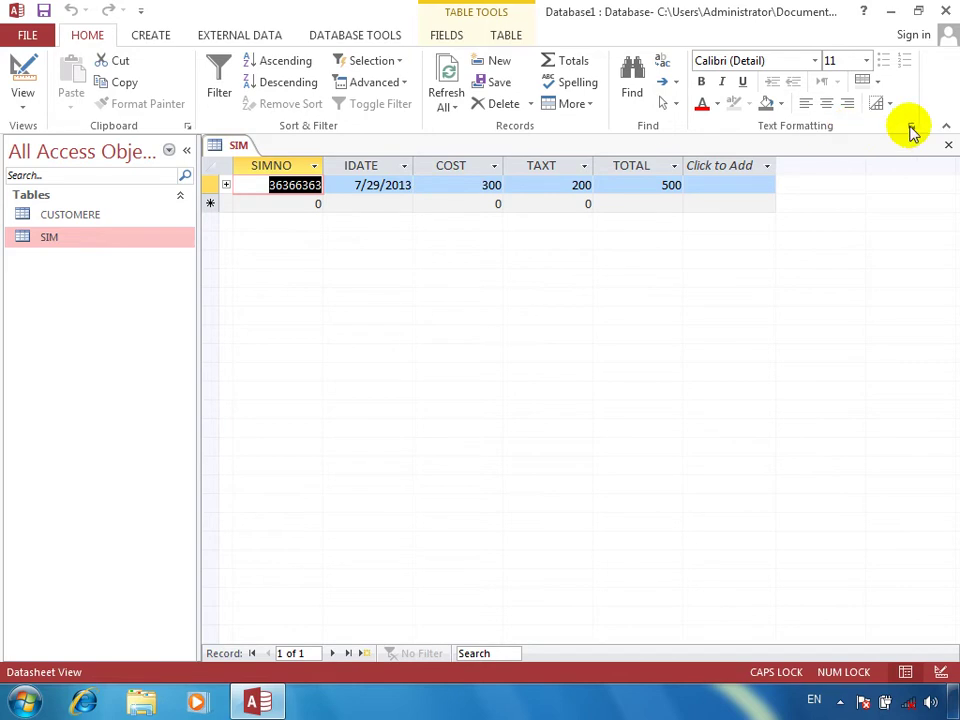
{"action": "left_click", "coordinate": [949, 147]}
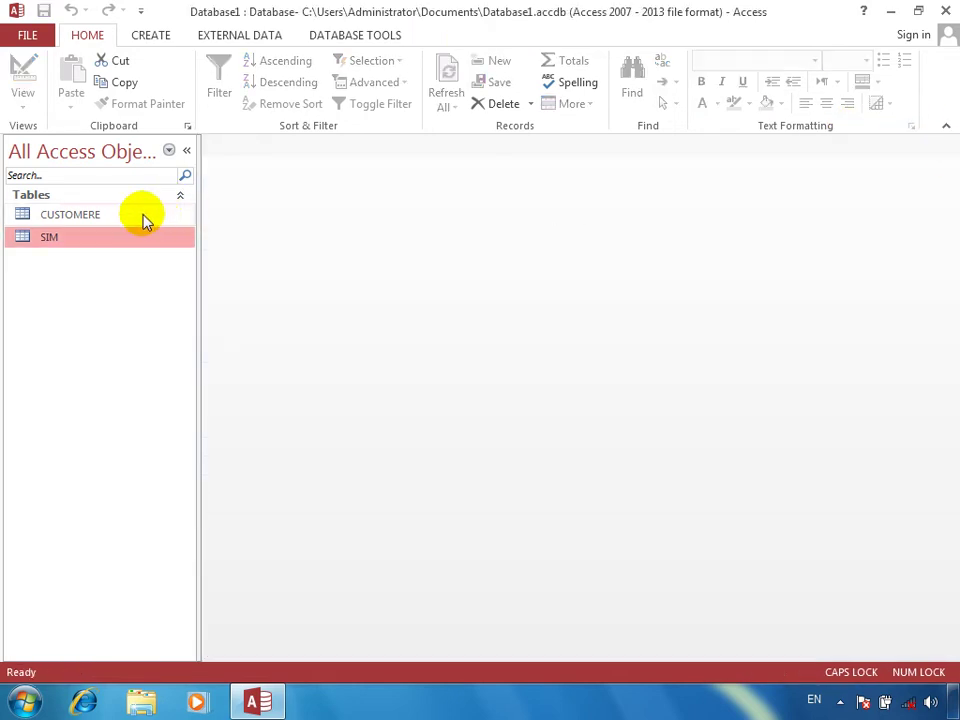
{"action": "double_click", "coordinate": [144, 216]}
{"action": "left_click", "coordinate": [279, 203]}
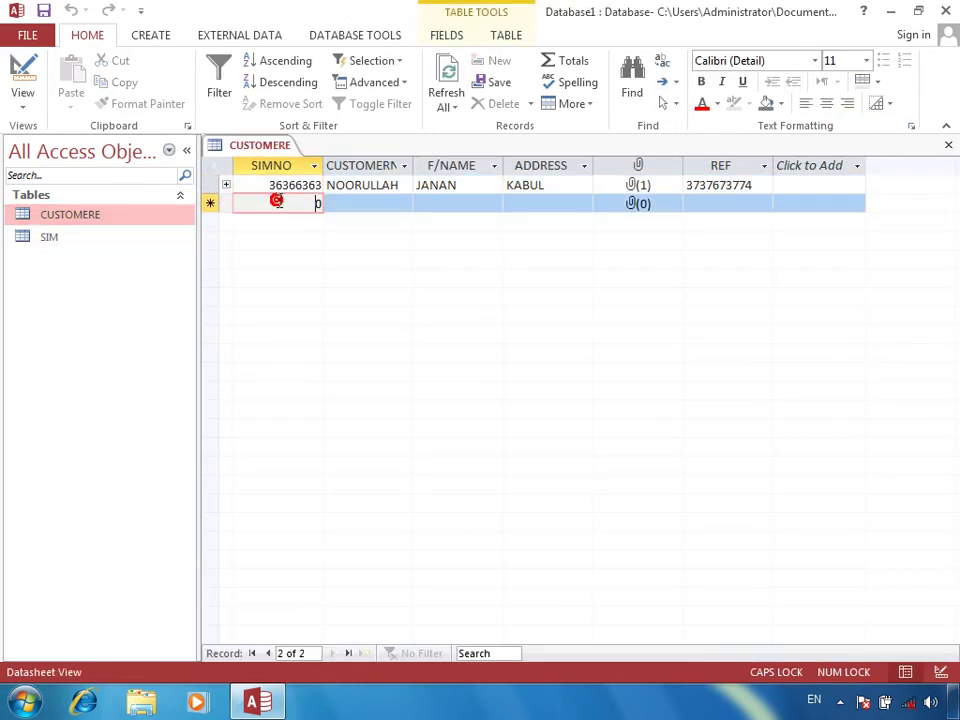
Step: Enter the second customer's SIM number, name, father's name and address
{"action": "type", "text": "0334240"}
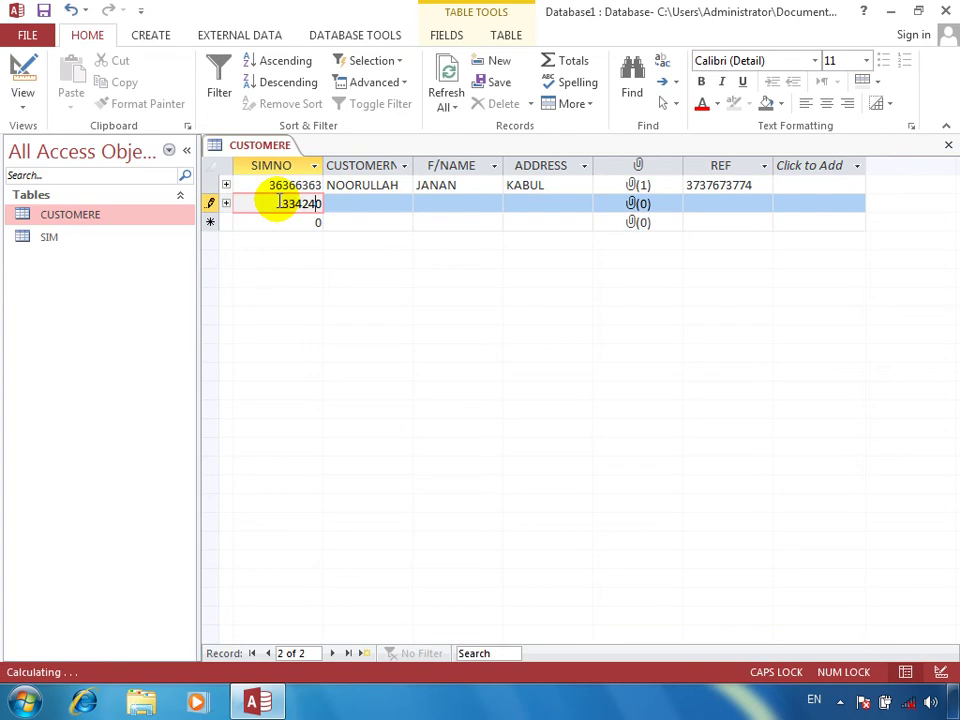
{"action": "key", "text": "Tab"}
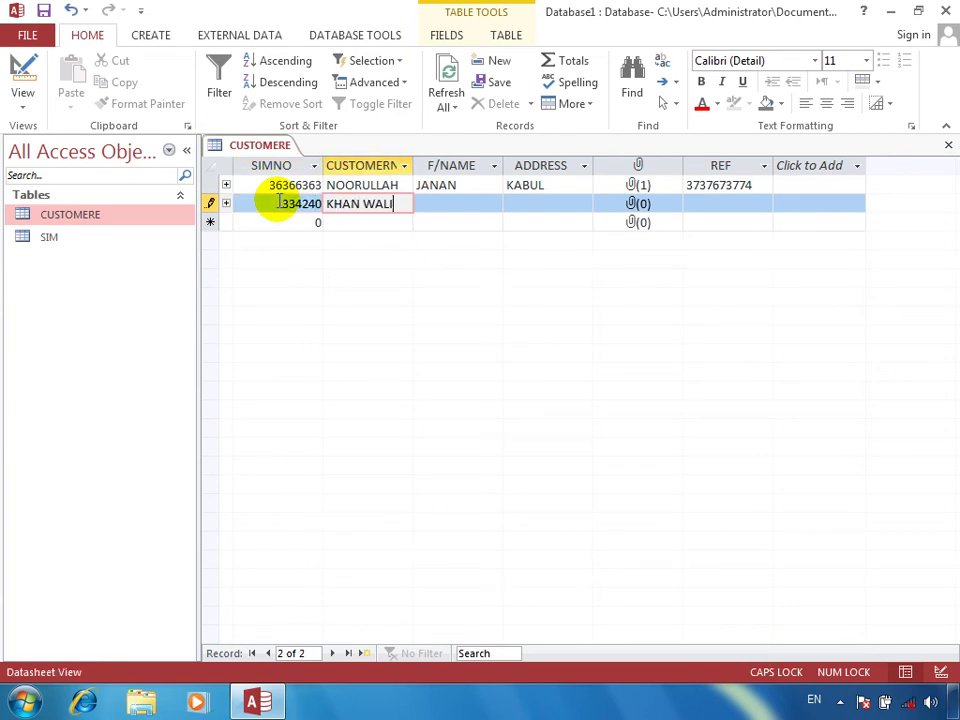
{"action": "key", "text": "Tab"}
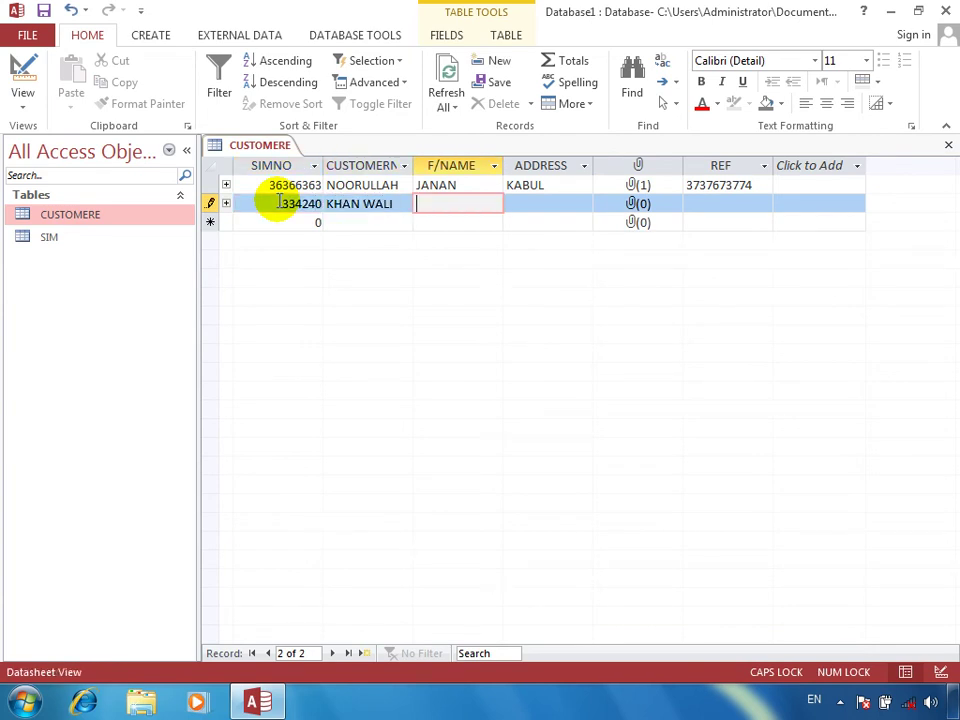
{"action": "type", "text": "KHAN"}
{"action": "key", "text": "Tab"}
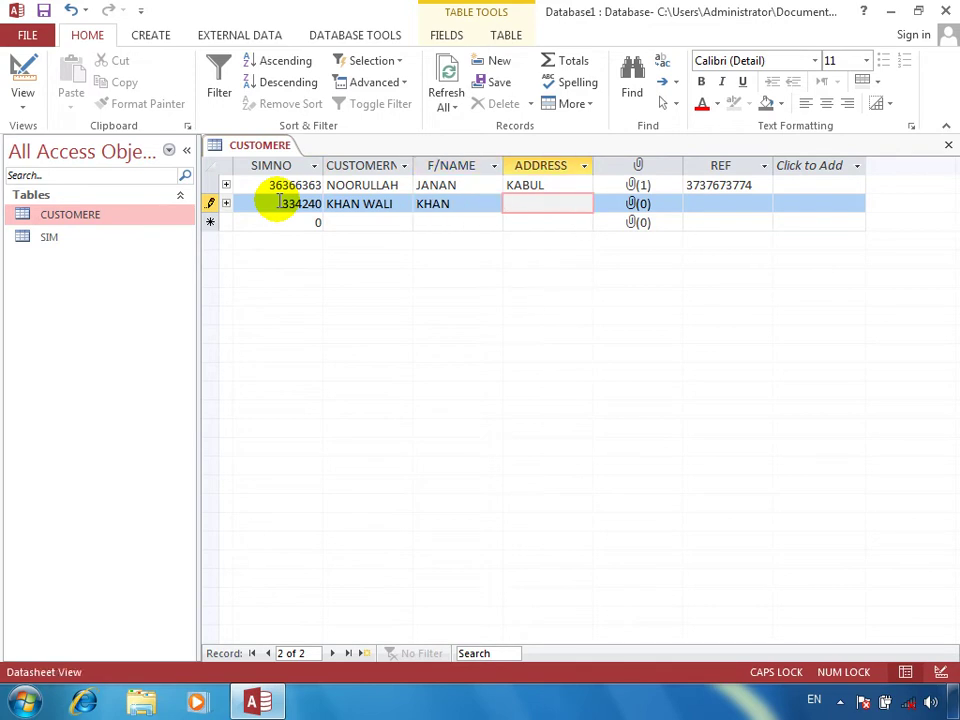
{"action": "type", "text": "MAZAR"}
{"action": "key", "text": "Tab"}
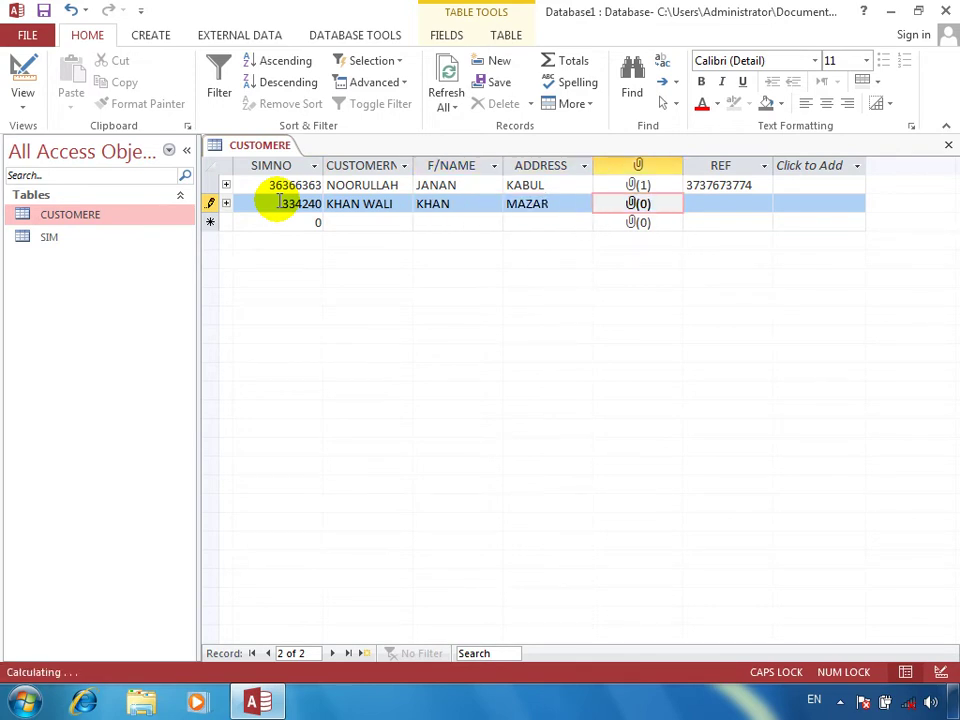
Step: Attach the Chrysanthemum picture to the second customer's record
{"action": "key", "text": "space"}
{"action": "key", "text": "Return"}
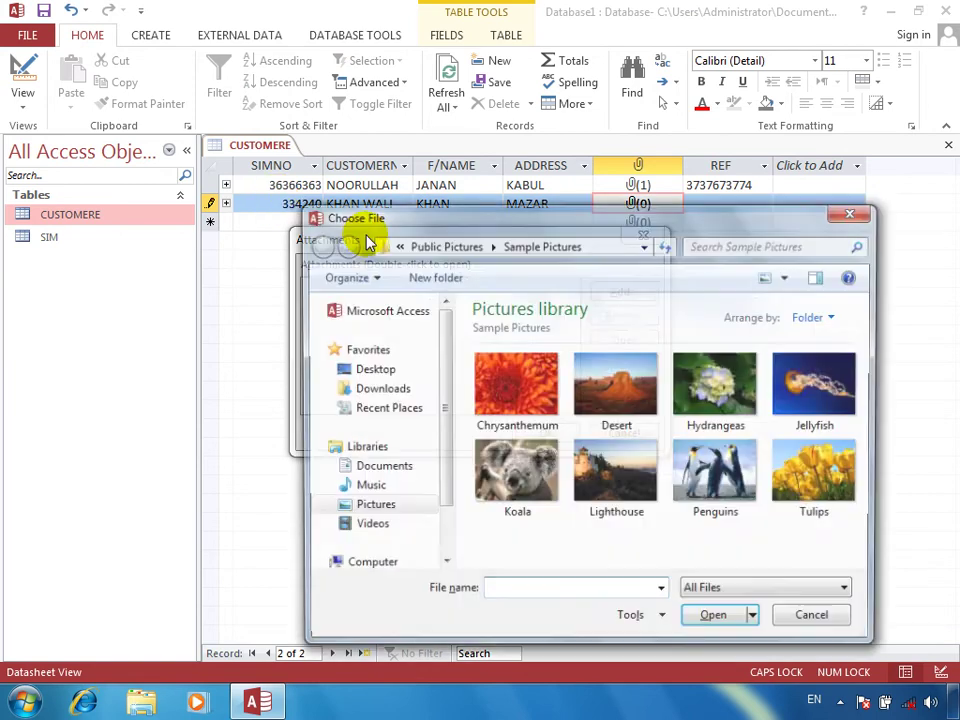
{"action": "double_click", "coordinate": [516, 388]}
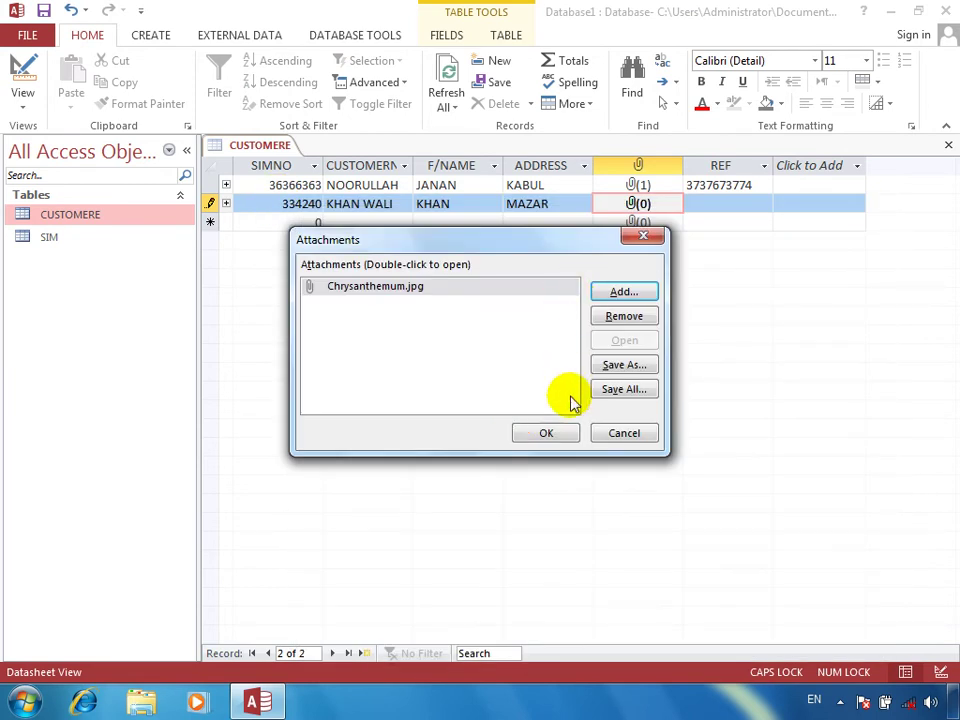